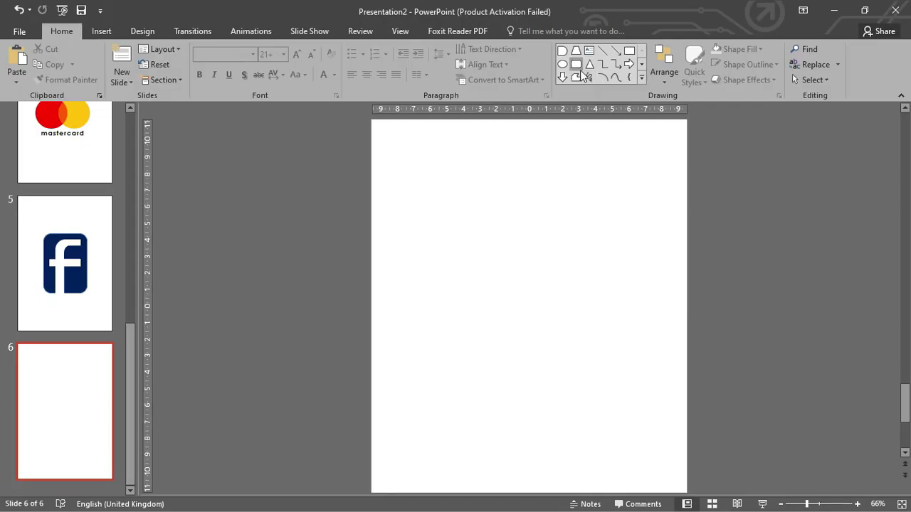
# Step: Draw a large rounded square on blank slide 6
pyautogui.moveTo(435, 203); pyautogui.dragTo(642, 411)
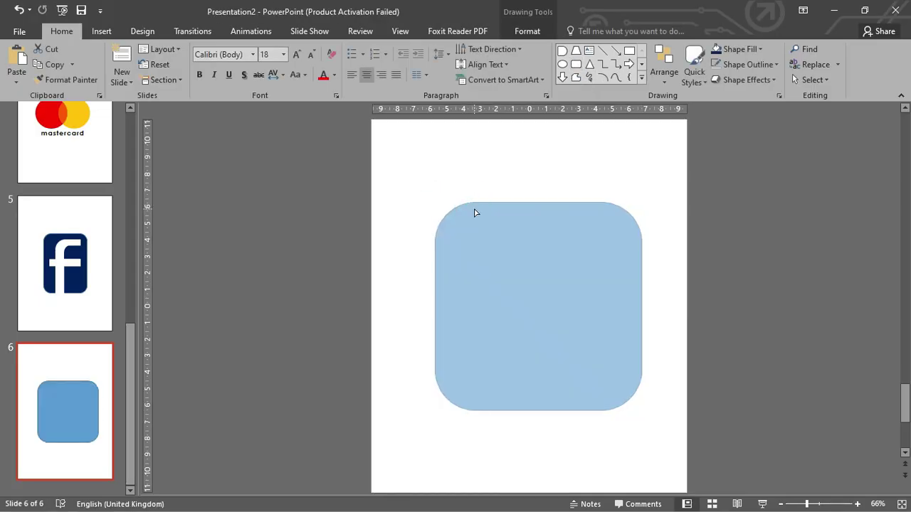
# Step: Duplicate the rounded square, shrink the copy inside it, and center the two
pyautogui.click(508, 298)
pyautogui.moveTo(437, 203); pyautogui.dragTo(456, 222)
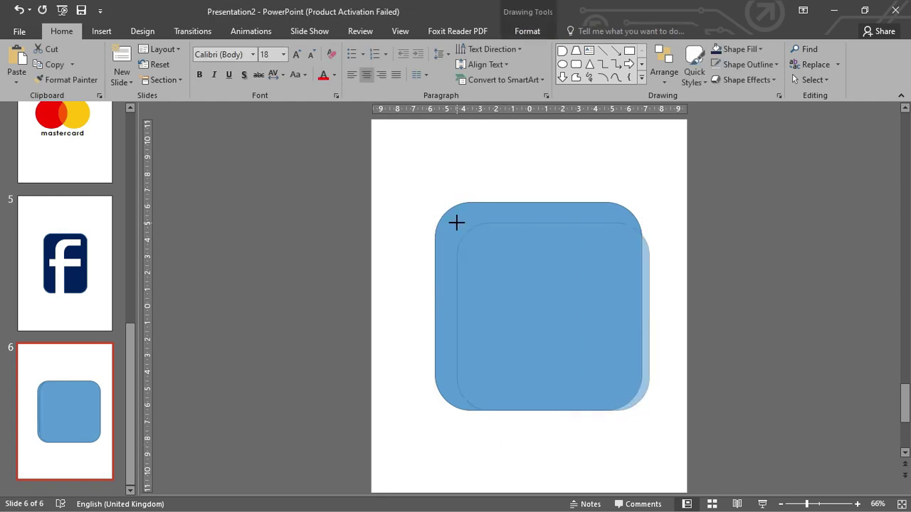
pyautogui.moveTo(529, 259); pyautogui.dragTo(507, 255)
pyautogui.click(683, 49)
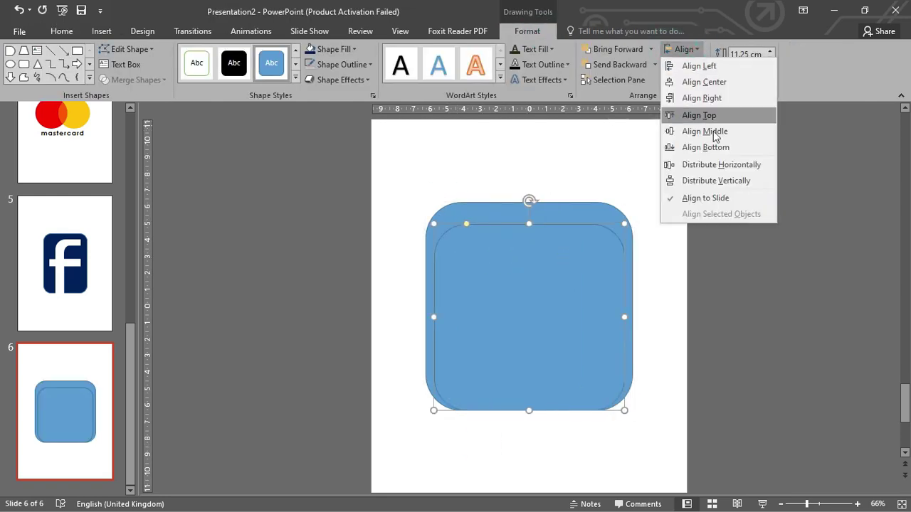
pyautogui.click(701, 131)
# Step: Give the inner rounded square a 6 pt white outline
pyautogui.click(529, 306)
pyautogui.click(371, 65)
pyautogui.click(311, 91)
pyautogui.click(342, 197)
pyautogui.click(370, 64)
pyautogui.click(476, 373)
# Step: Add a centered no-fill circle with a thick white outline, plus a small top-right circle
pyautogui.click(498, 207)
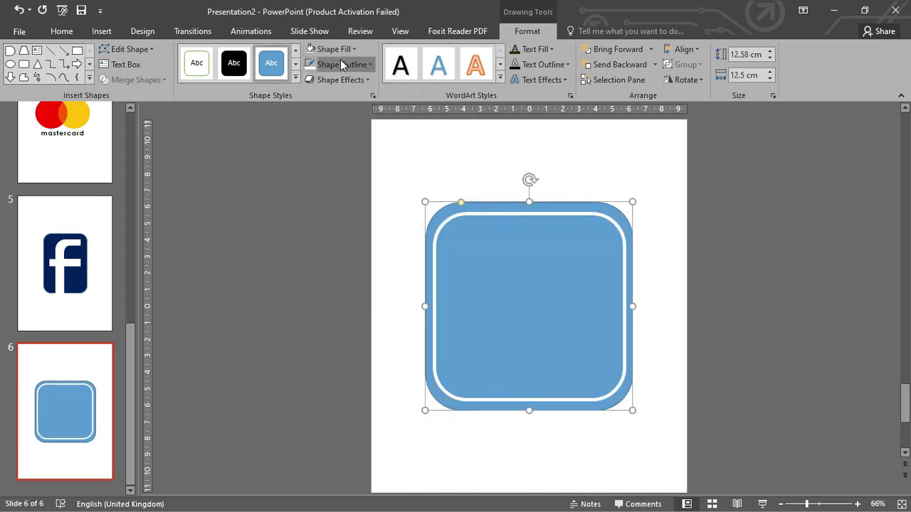
pyautogui.click(498, 179)
pyautogui.click(562, 64)
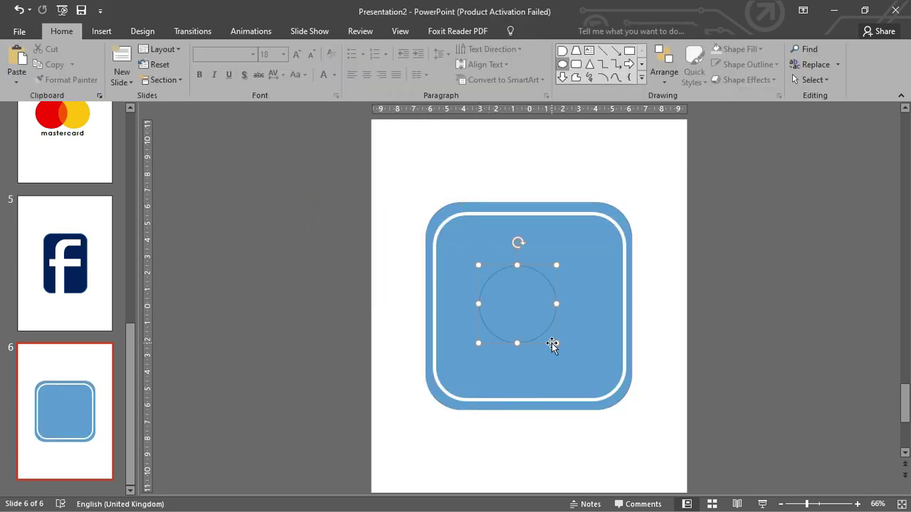
pyautogui.click(685, 50)
pyautogui.click(708, 82)
pyautogui.click(333, 49)
pyautogui.click(337, 192)
pyautogui.click(341, 64)
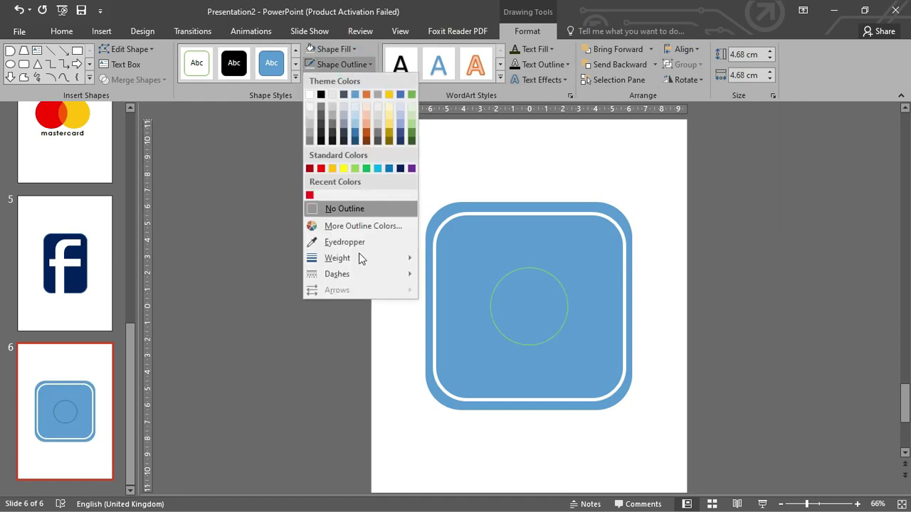
pyautogui.moveTo(341, 258)
pyautogui.click(453, 378)
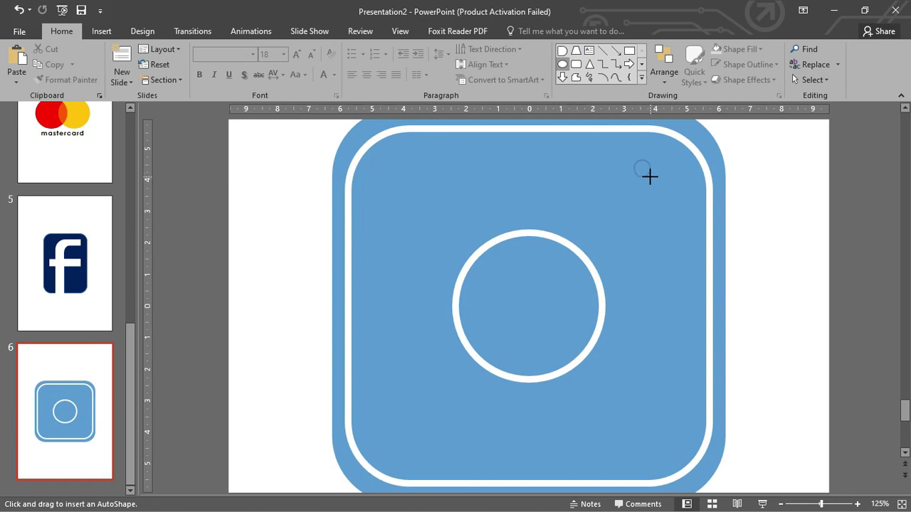
pyautogui.moveTo(649, 176); pyautogui.dragTo(664, 162)
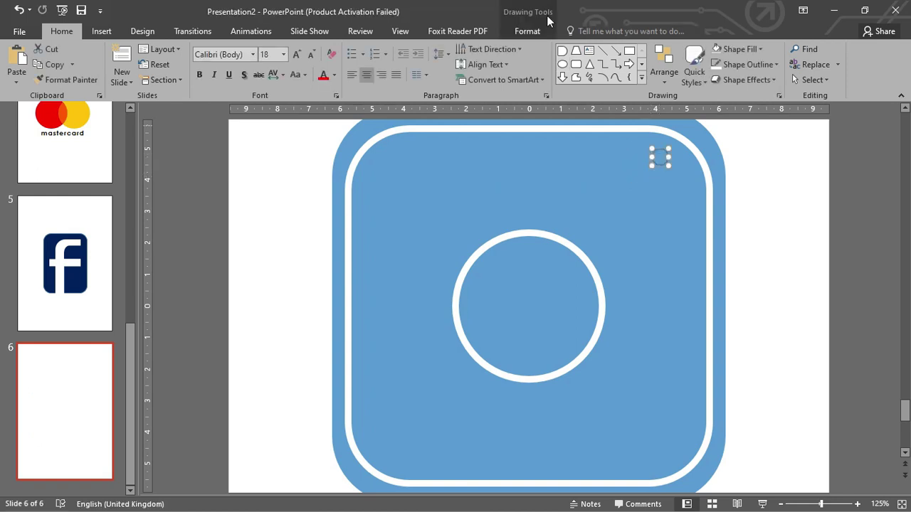
# Step: Fill the small top-right circle white and remove its outline
pyautogui.click(332, 49)
pyautogui.click(311, 92)
pyautogui.click(341, 64)
pyautogui.click(336, 205)
# Step: Apply a gradient fill to the outer square, adding a 50% stop and a magenta first stop
pyautogui.click(626, 261)
pyautogui.click(528, 31)
pyautogui.click(334, 49)
pyautogui.click(349, 259)
pyautogui.click(777, 401)
pyautogui.click(858, 401)
pyautogui.click(874, 423)
pyautogui.click(898, 349)
pyautogui.click(874, 423)
pyautogui.click(827, 392)
pyautogui.click(534, 143)
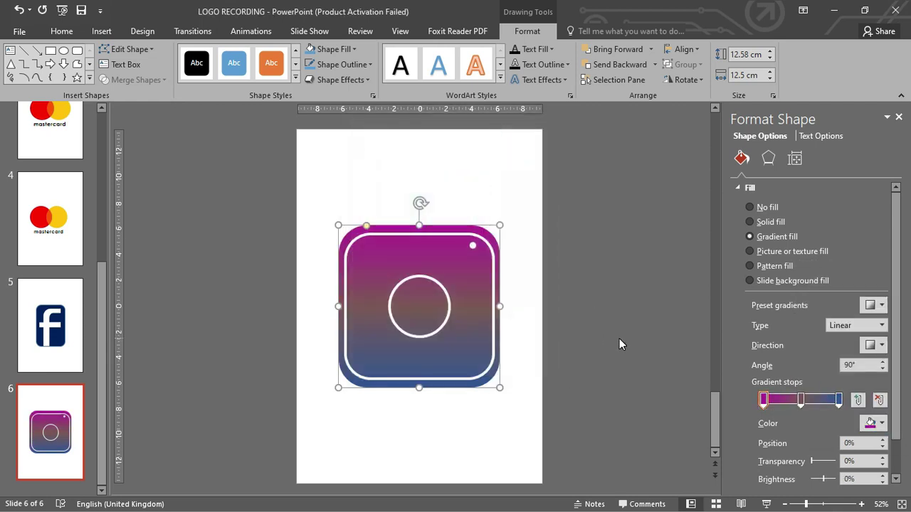
# Step: Set the middle stop red, the last stop yellow, add a red 83% stop, angle 150°
pyautogui.click(874, 422)
pyautogui.click(811, 355)
pyautogui.click(838, 399)
pyautogui.click(874, 423)
pyautogui.click(834, 355)
pyautogui.click(825, 400)
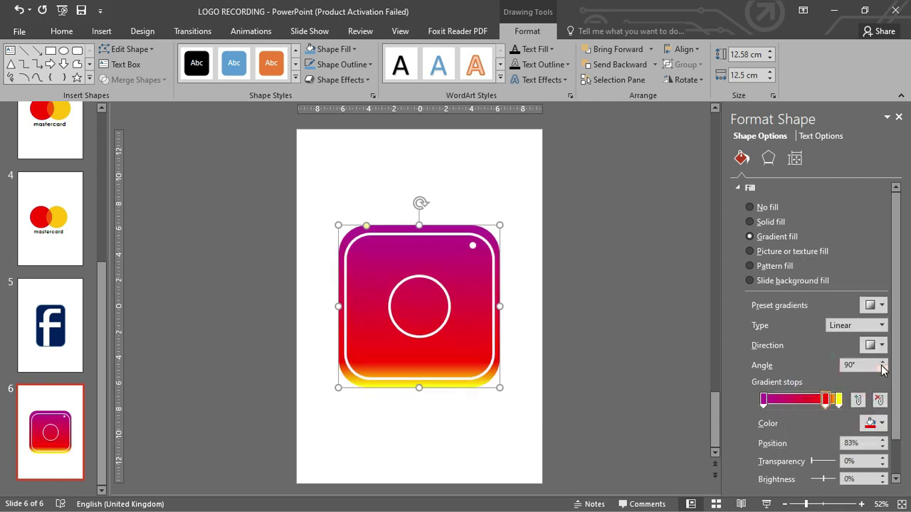
pyautogui.click(882, 362)
pyautogui.click(882, 361)
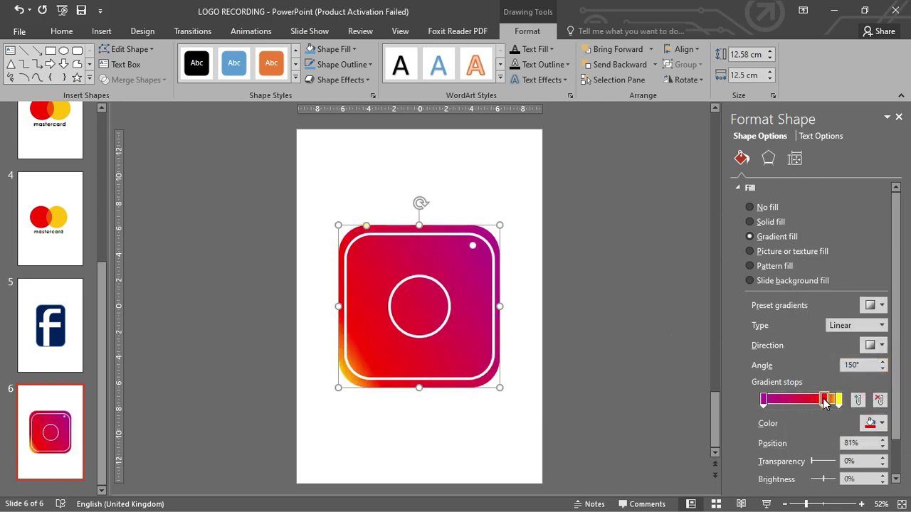
pyautogui.click(899, 116)
# Step: Draw a large blue circle on slide 12
pyautogui.scroll(7, 611, 326)
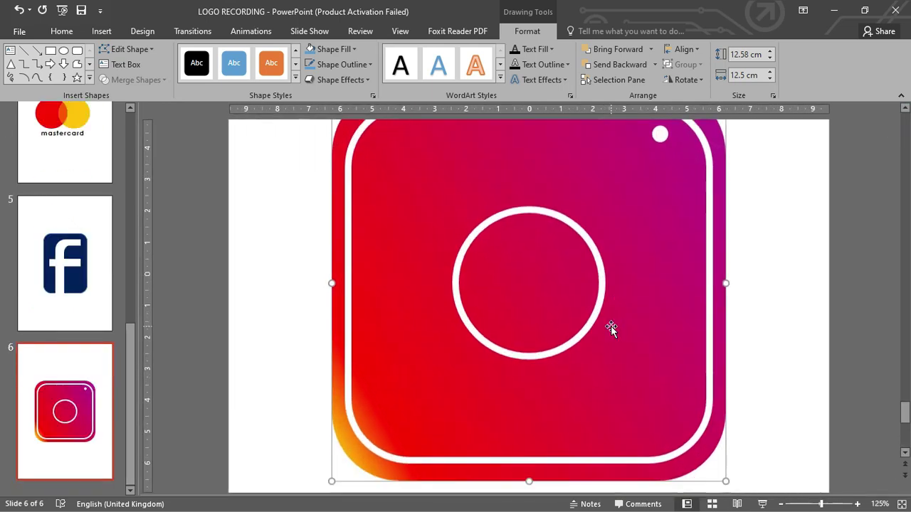
pyautogui.scroll(-6, 610, 326)
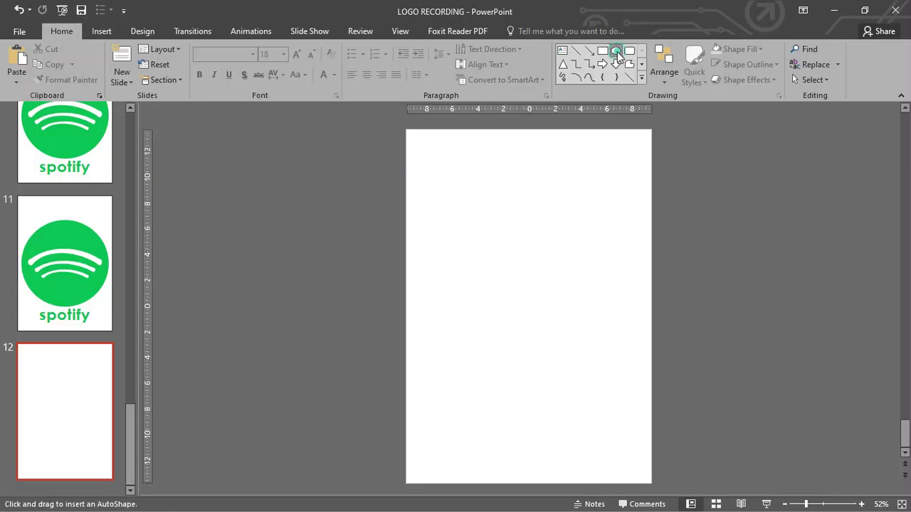
pyautogui.moveTo(443, 158); pyautogui.dragTo(627, 360)
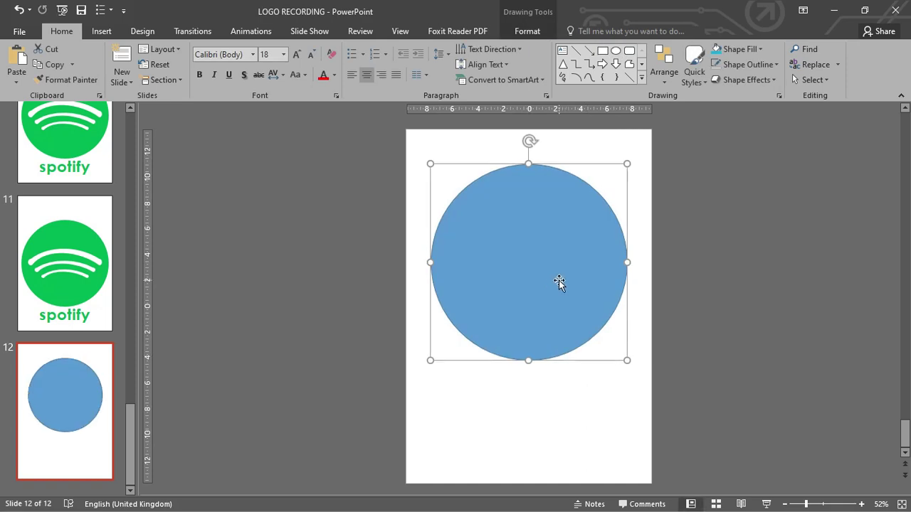
# Step: Subtract rectangles to flatten the circle's top and cut away its right half
pyautogui.moveTo(406, 151)
pyautogui.mouseDown()
pyautogui.moveTo(667, 204)
pyautogui.moveTo(677, 215)
pyautogui.mouseUp()
pyautogui.keyDown('shift'); pyautogui.click(595, 244); pyautogui.keyUp('shift')
pyautogui.click(528, 31)
pyautogui.click(152, 96)
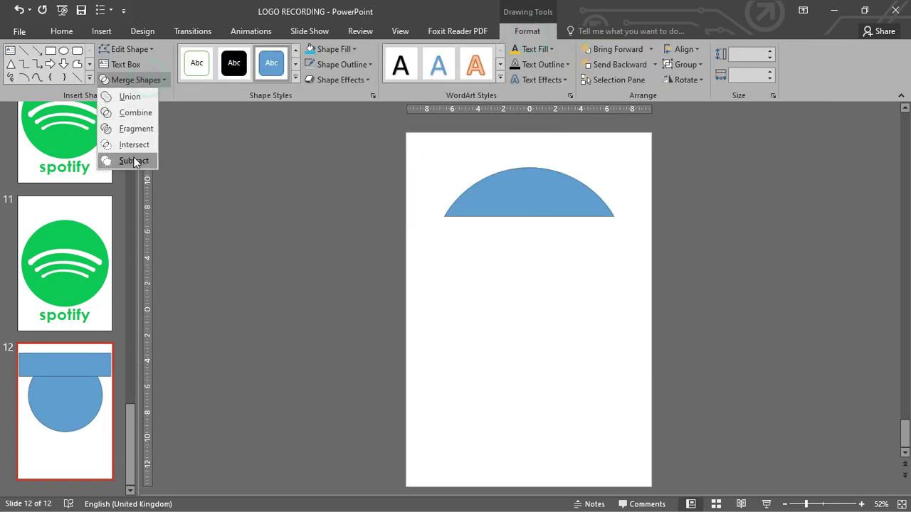
pyautogui.click(142, 161)
pyautogui.click(603, 51)
pyautogui.moveTo(494, 161); pyautogui.dragTo(704, 432)
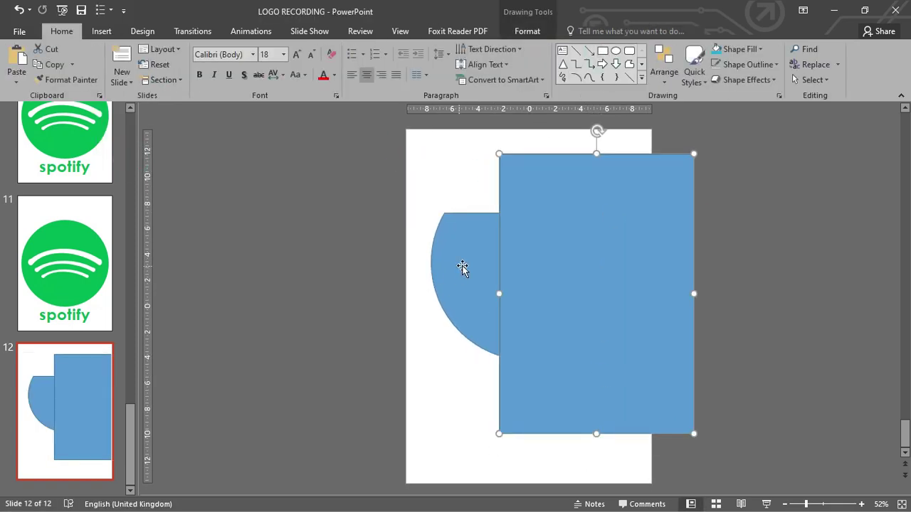
pyautogui.keyDown('shift'); pyautogui.click(463, 266); pyautogui.keyUp('shift')
pyautogui.click(528, 31)
pyautogui.click(135, 78)
pyautogui.click(135, 158)
# Step: Subtract a smaller circle from the half-circle to leave a crescent, moving it right
pyautogui.click(562, 257)
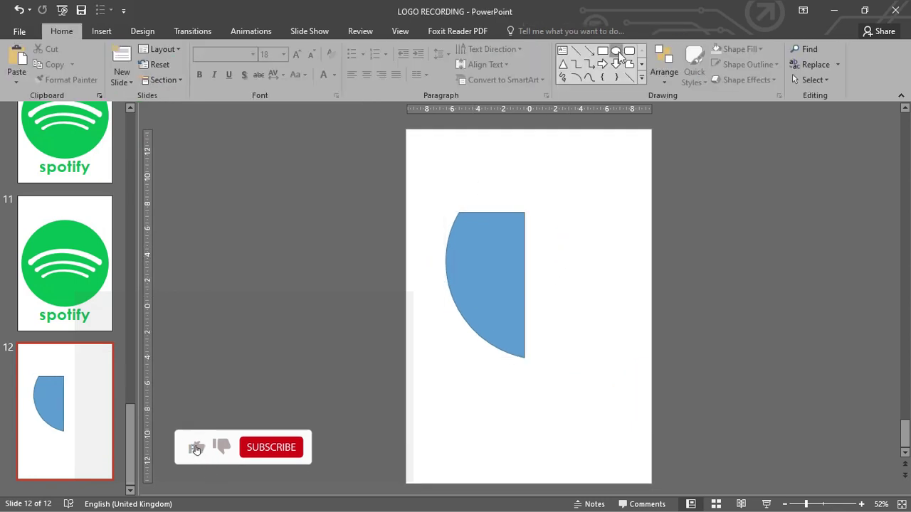
pyautogui.moveTo(473, 195); pyautogui.dragTo(605, 327)
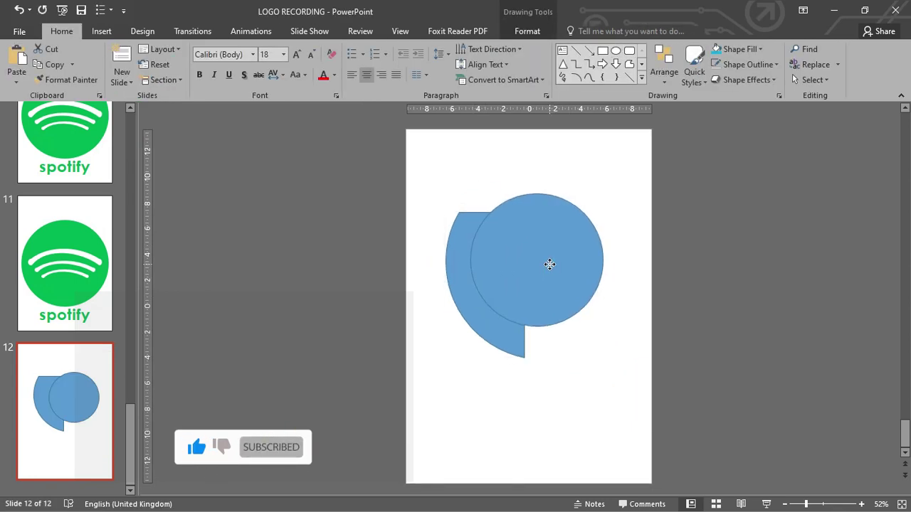
pyautogui.keyDown('shift'); pyautogui.click(459, 306); pyautogui.keyUp('shift')
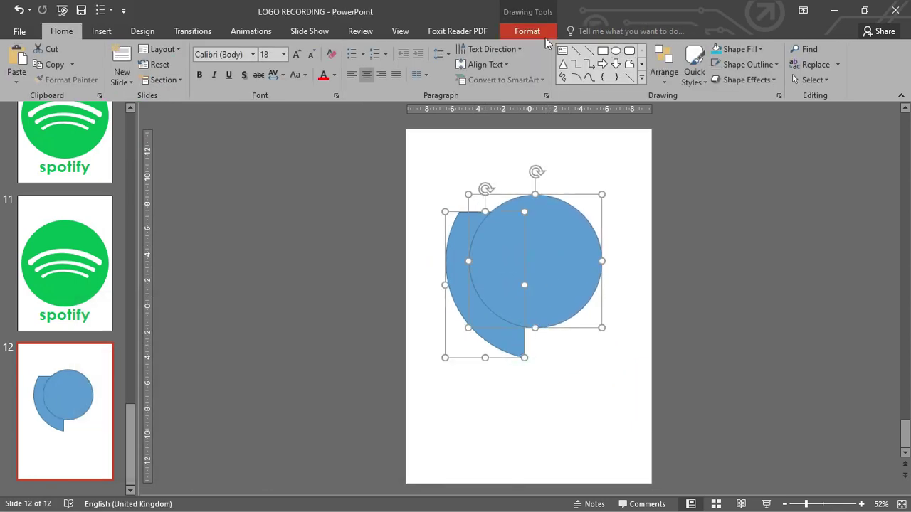
pyautogui.click(527, 30)
pyautogui.moveTo(474, 309); pyautogui.dragTo(502, 315)
# Step: Subtract a rectangle from the crescent's top to leave an arc, then move it up-right
pyautogui.click(711, 285)
pyautogui.click(602, 50)
pyautogui.moveTo(449, 204)
pyautogui.mouseDown()
pyautogui.moveTo(539, 264)
pyautogui.moveTo(602, 267)
pyautogui.mouseUp()
pyautogui.keyDown('shift'); pyautogui.click(537, 304); pyautogui.keyUp('shift')
pyautogui.click(527, 31)
pyautogui.click(131, 80)
pyautogui.click(142, 163)
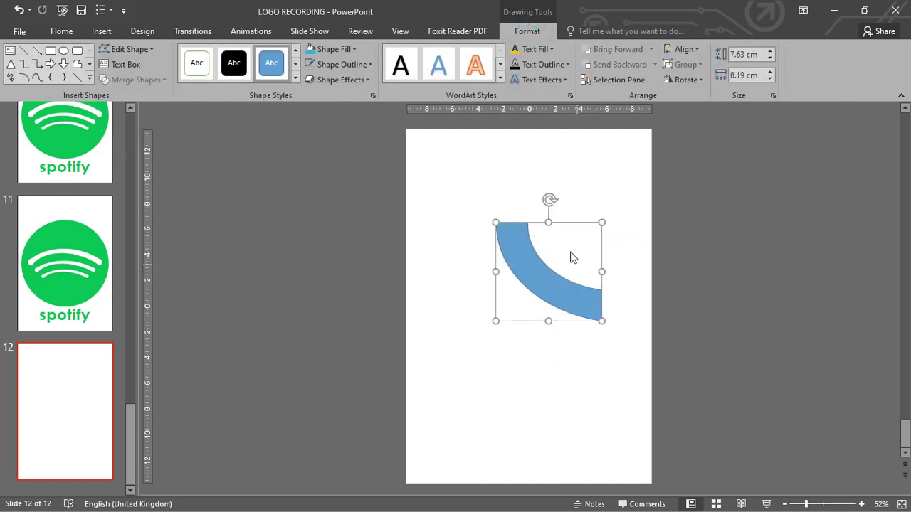
pyautogui.moveTo(582, 299); pyautogui.dragTo(597, 272)
pyautogui.click(595, 143)
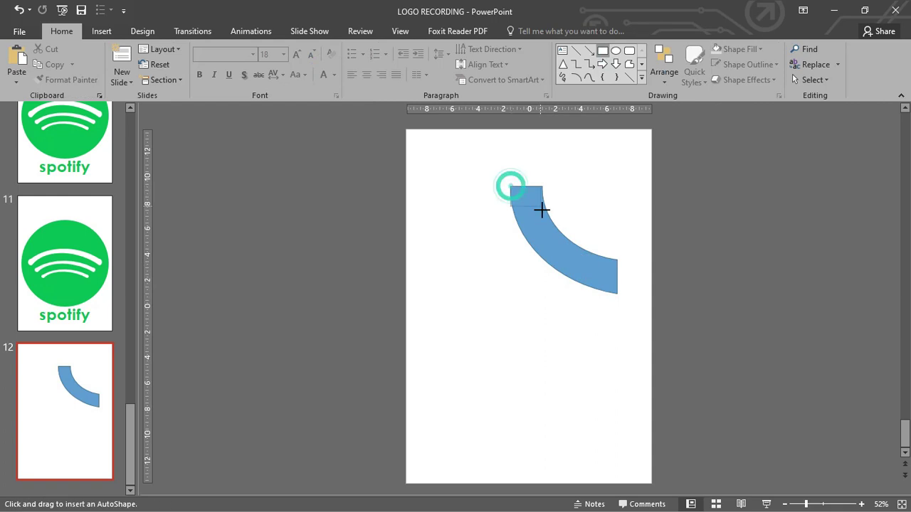
# Step: Draw a tall stem rectangle and union it with the arc
pyautogui.moveTo(542, 210)
pyautogui.mouseDown()
pyautogui.moveTo(545, 380)
pyautogui.moveTo(529, 406)
pyautogui.mouseUp()
pyautogui.keyDown('shift'); pyautogui.click(564, 262); pyautogui.keyUp('shift')
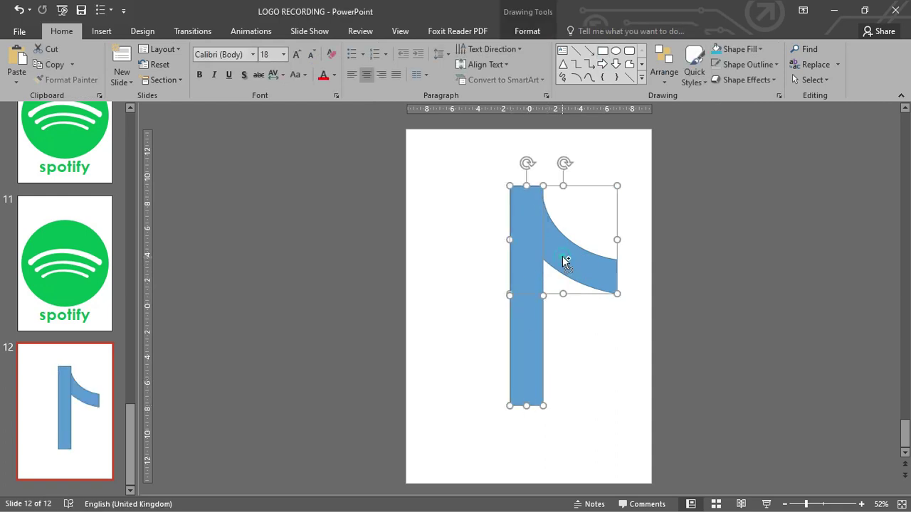
pyautogui.rightClick(519, 292)
pyautogui.press('Escape')
pyautogui.keyDown('shift'); pyautogui.click(565, 248); pyautogui.keyUp('shift')
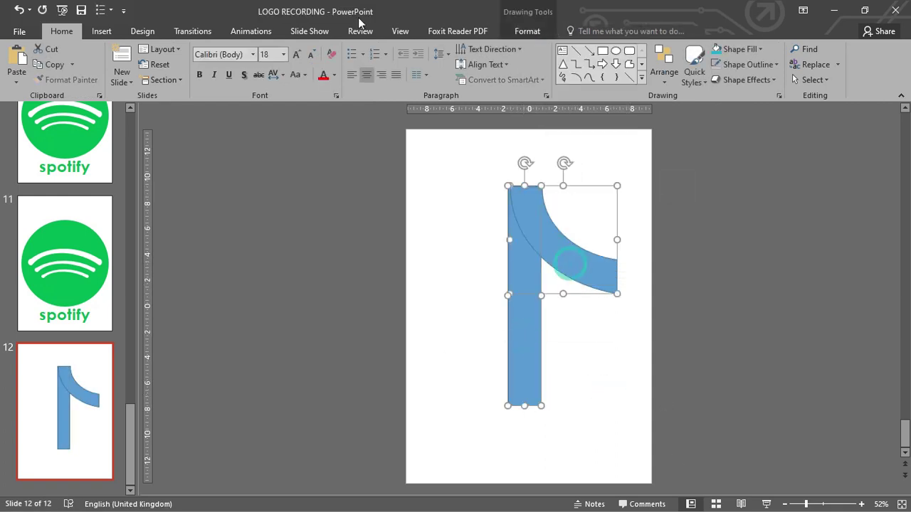
pyautogui.click(528, 31)
pyautogui.click(135, 80)
pyautogui.click(141, 112)
pyautogui.moveTo(529, 258); pyautogui.dragTo(529, 247)
# Step: Draw a large circle at the stem's base for the note head
pyautogui.click(62, 31)
pyautogui.click(616, 51)
pyautogui.moveTo(450, 288); pyautogui.dragTo(525, 357)
pyautogui.press('Delete')
pyautogui.click(615, 51)
pyautogui.moveTo(435, 285); pyautogui.dragTo(545, 425)
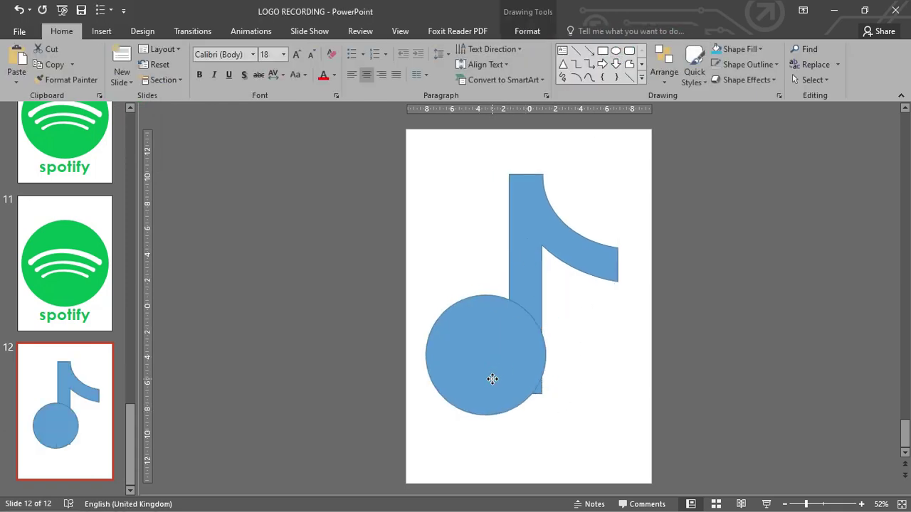
pyautogui.click(641, 358)
# Step: Fragment the circle and stem, then union all pieces into one note shape
pyautogui.click(498, 384)
pyautogui.keyDown('shift'); pyautogui.click(524, 240); pyautogui.keyUp('shift')
pyautogui.click(528, 30)
pyautogui.click(135, 80)
pyautogui.click(140, 126)
pyautogui.click(539, 382)
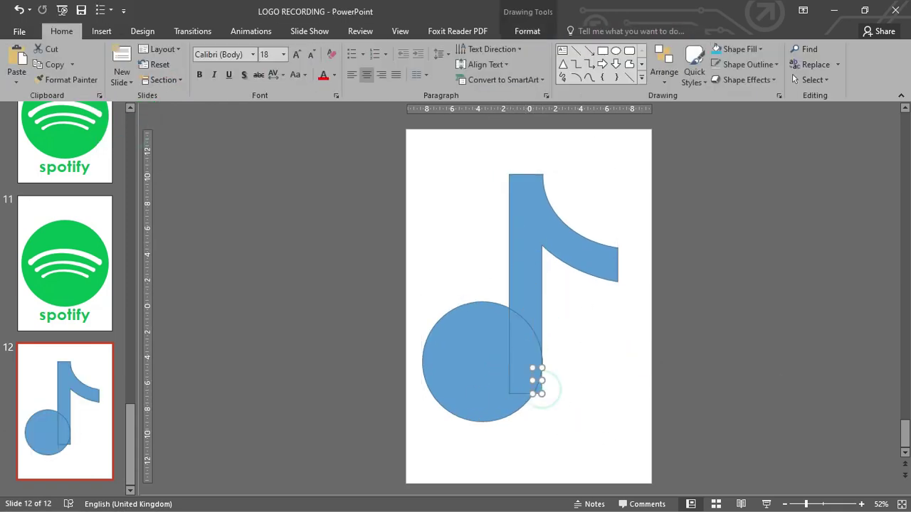
pyautogui.hotkey('ctrl', 'a')
pyautogui.click(544, 31)
pyautogui.click(135, 80)
pyautogui.click(140, 91)
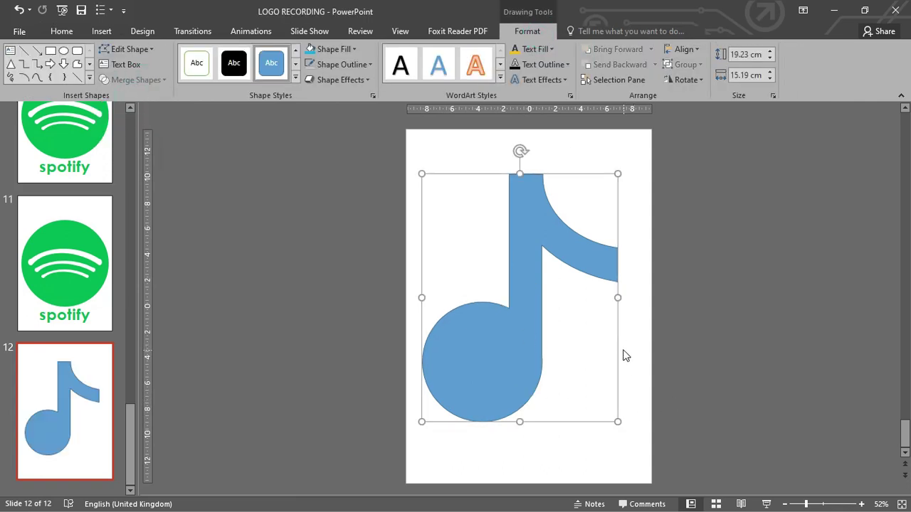
# Step: Punch a circular hole through the note's head with Subtract
pyautogui.click(61, 31)
pyautogui.click(615, 51)
pyautogui.moveTo(522, 396); pyautogui.dragTo(531, 399)
pyautogui.moveTo(497, 370)
pyautogui.mouseDown()
pyautogui.moveTo(480, 370)
pyautogui.moveTo(482, 354)
pyautogui.mouseUp()
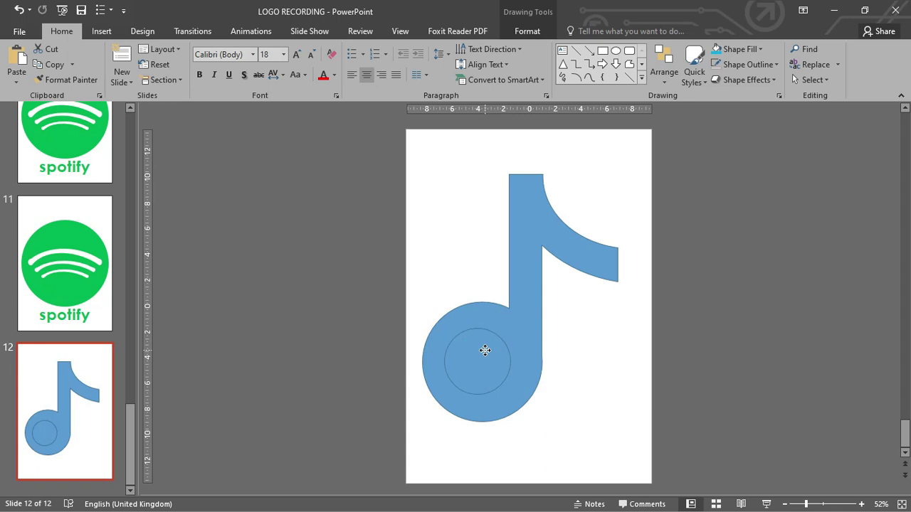
pyautogui.hotkey('ctrl', 'a')
pyautogui.click(527, 30)
pyautogui.click(136, 75)
pyautogui.click(135, 159)
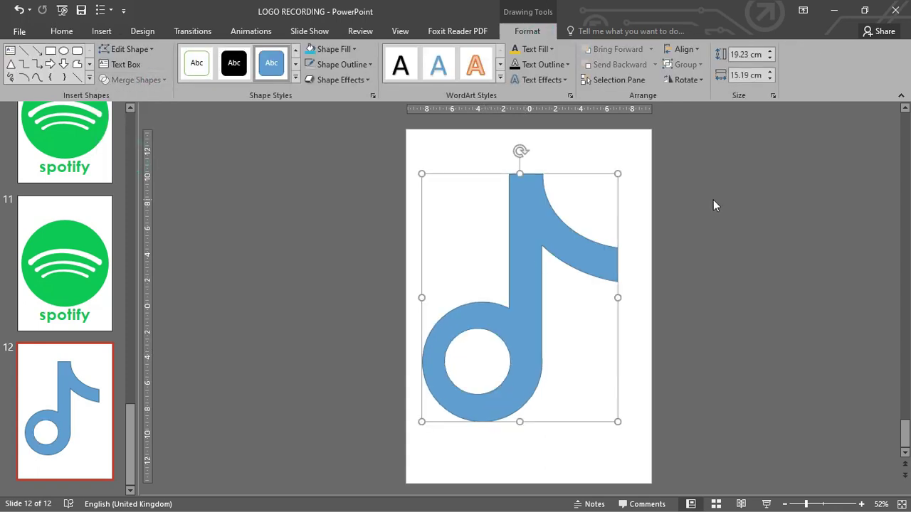
# Step: Subtract a rectangle beside the stem to trim the note's shape
pyautogui.click(712, 202)
pyautogui.click(603, 51)
pyautogui.moveTo(464, 249)
pyautogui.mouseDown()
pyautogui.moveTo(509, 370)
pyautogui.moveTo(488, 174)
pyautogui.mouseUp()
pyautogui.moveTo(468, 273); pyautogui.dragTo(481, 271)
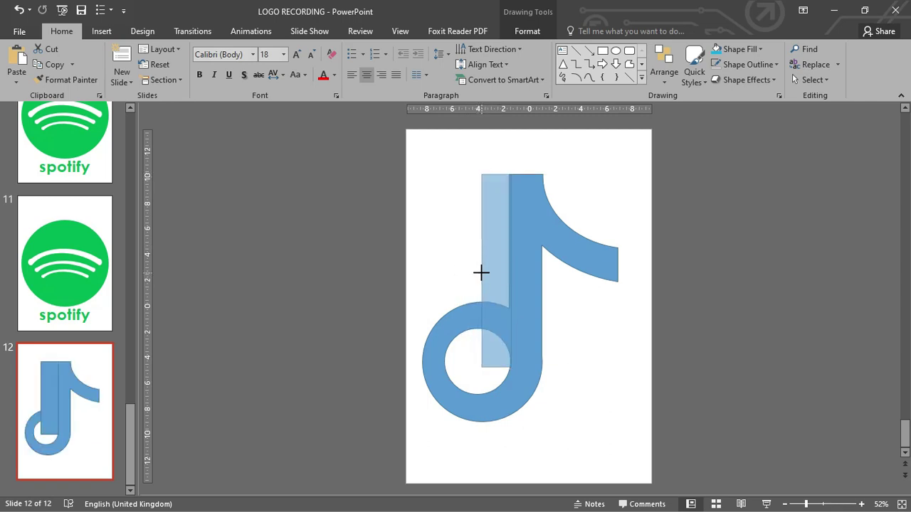
pyautogui.keyDown('shift'); pyautogui.click(510, 253); pyautogui.keyUp('shift')
pyautogui.click(527, 30)
pyautogui.click(129, 81)
pyautogui.click(135, 157)
# Step: Duplicate the note, park the copy left of the slide, and fill the original black
pyautogui.click(702, 309)
pyautogui.click(529, 291)
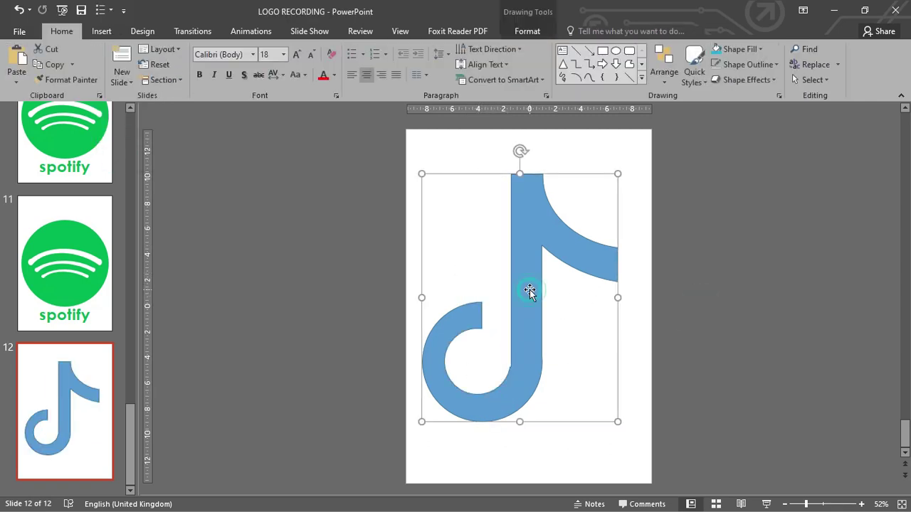
pyautogui.hotkey('ctrl', 'd')
pyautogui.moveTo(569, 263); pyautogui.dragTo(321, 219)
pyautogui.click(527, 214)
pyautogui.click(528, 30)
pyautogui.click(354, 49)
pyautogui.click(310, 91)
# Step: Fill a duplicate note red and send the red and blue copies behind the black note, offset
pyautogui.moveTo(714, 299)
pyautogui.mouseDown()
pyautogui.moveTo(540, 291)
pyautogui.moveTo(538, 303)
pyautogui.mouseUp()
pyautogui.click(354, 49)
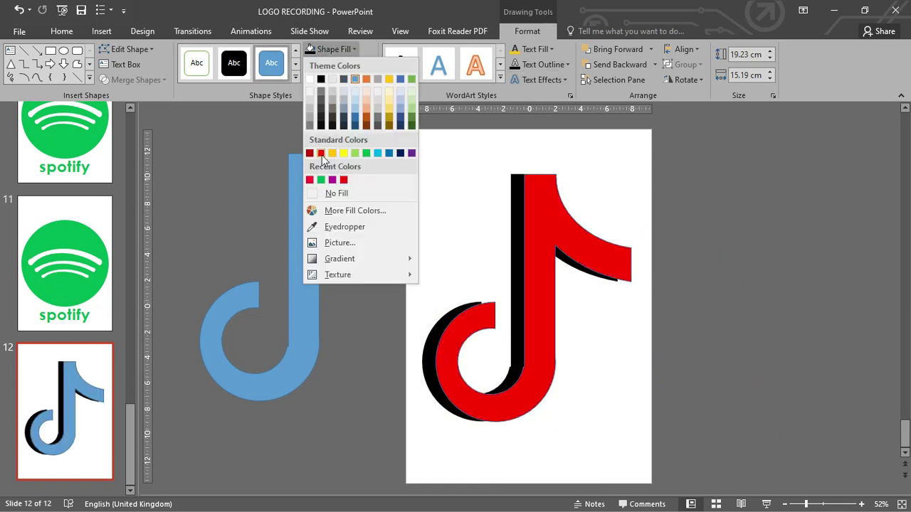
pyautogui.click(312, 179)
pyautogui.rightClick(552, 231)
pyautogui.click(590, 376)
pyautogui.click(713, 283)
pyautogui.rightClick(566, 258)
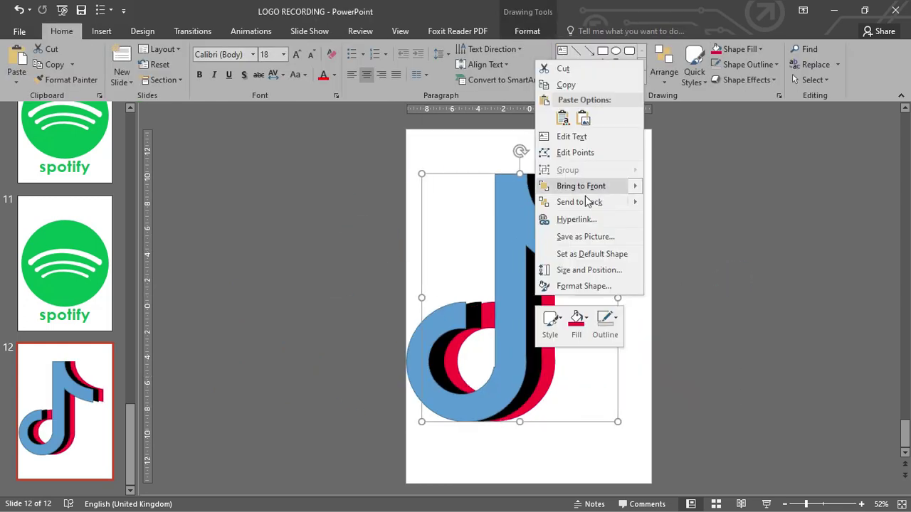
pyautogui.click(575, 201)
pyautogui.moveTo(492, 244); pyautogui.dragTo(515, 233)
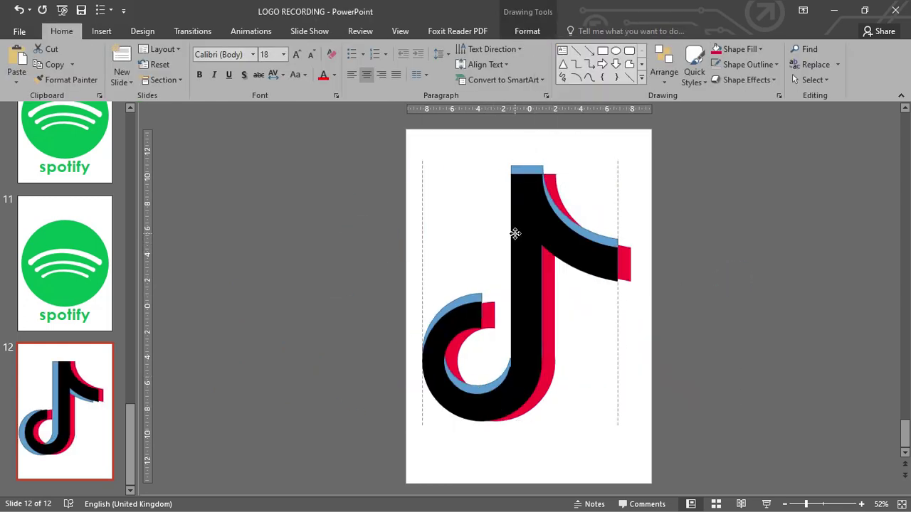
# Step: Fill the back note light cyan, remove its outline, and view the finished TikTok logo
pyautogui.click(527, 31)
pyautogui.click(333, 49)
pyautogui.click(377, 153)
pyautogui.click(334, 64)
pyautogui.click(388, 207)
pyautogui.click(333, 49)
pyautogui.click(461, 497)
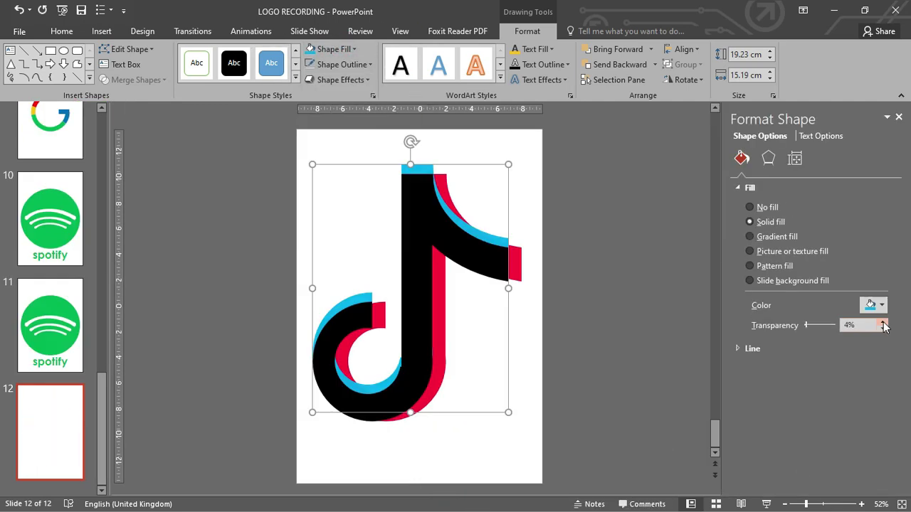
pyautogui.click(595, 299)
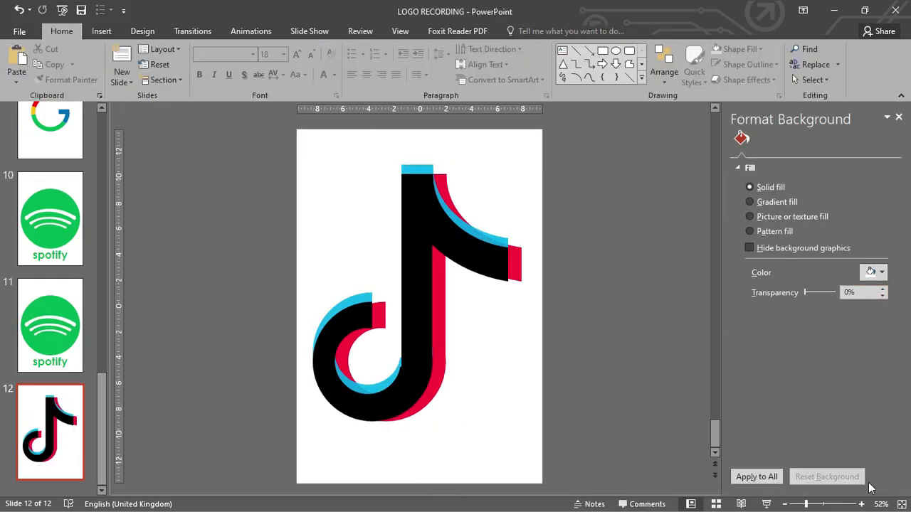
pyautogui.scroll(2, 498, 335)
pyautogui.scroll(-4, 472, 366)
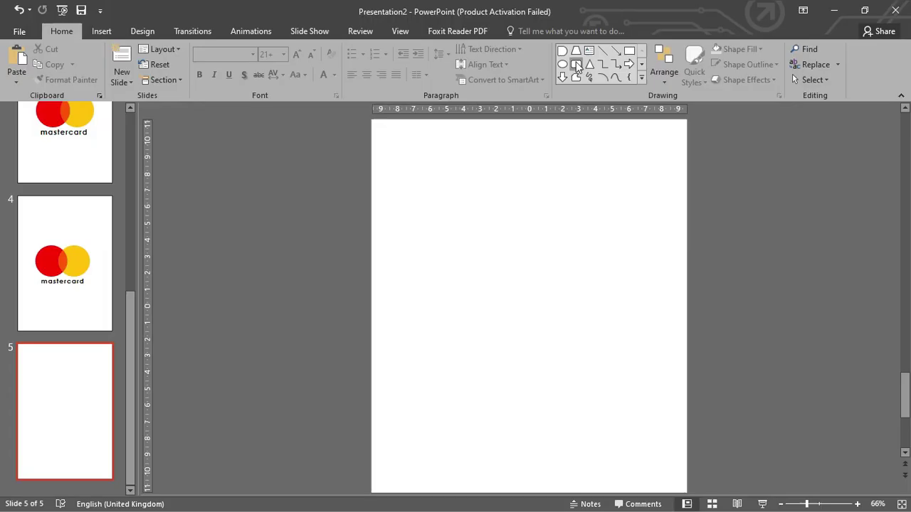
# Step: Drag out a tall rounded rectangle on slide 5 of Presentation2
pyautogui.moveTo(442, 164)
pyautogui.mouseDown()
pyautogui.moveTo(557, 315)
pyautogui.moveTo(560, 387)
pyautogui.mouseUp()
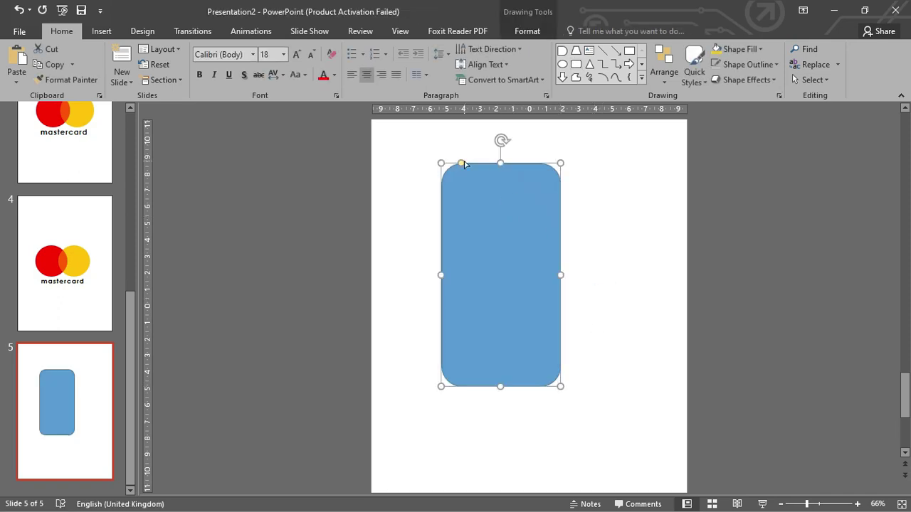
# Step: Subtract two rectangles from the rounded rectangle, leaving a bar with one rounded corner
pyautogui.moveTo(461, 163); pyautogui.dragTo(474, 165)
pyautogui.click(597, 231)
pyautogui.moveTo(564, 254); pyautogui.dragTo(604, 427)
pyautogui.click(629, 51)
pyautogui.moveTo(413, 348); pyautogui.dragTo(638, 416)
pyautogui.click(528, 31)
pyautogui.click(121, 91)
pyautogui.click(142, 142)
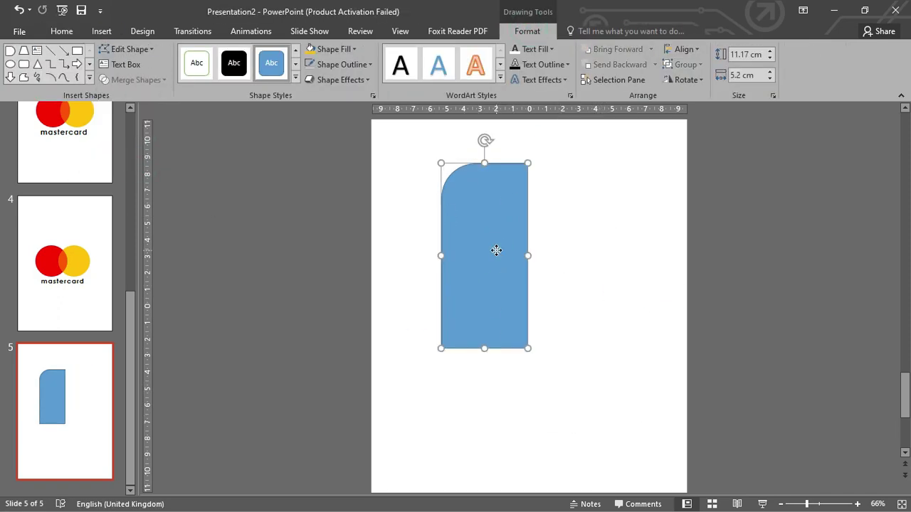
pyautogui.moveTo(498, 254); pyautogui.dragTo(519, 289)
pyautogui.press('Escape')
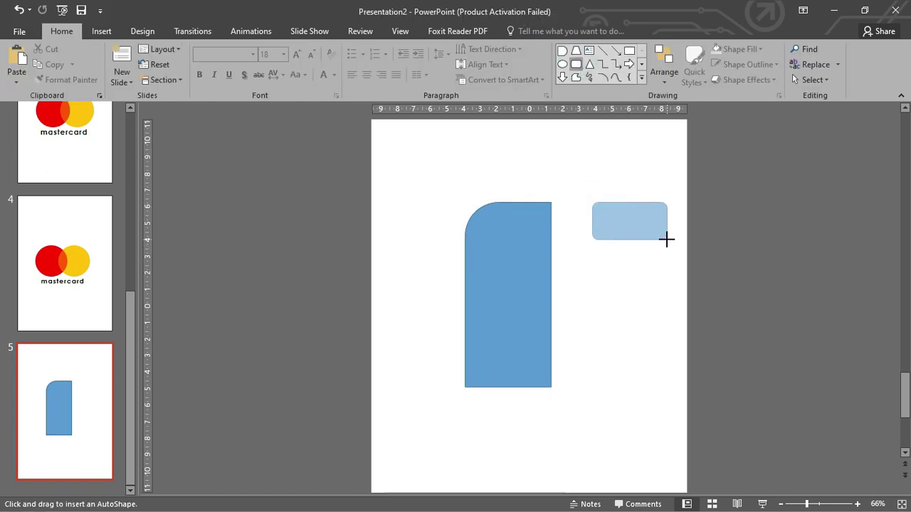
# Step: Cut a small half-rounded shape out of the top of the bar
pyautogui.moveTo(654, 239); pyautogui.dragTo(669, 239)
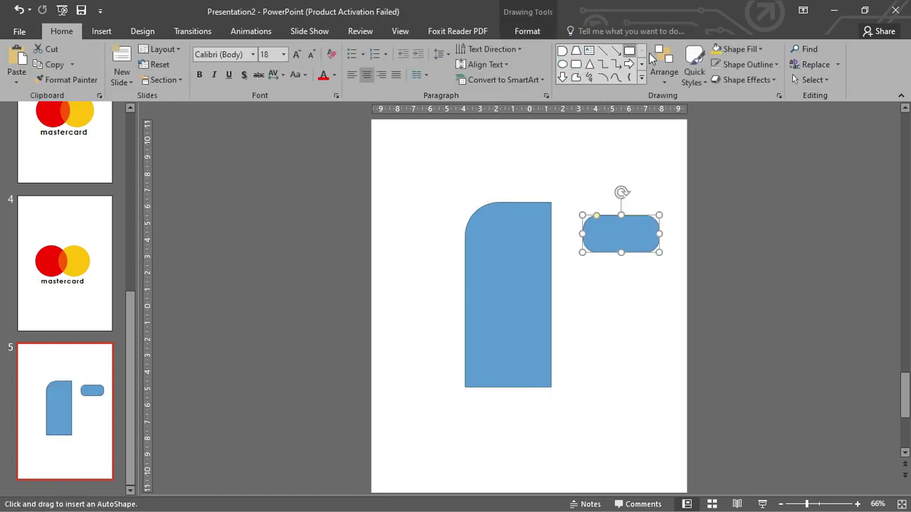
pyautogui.moveTo(565, 236); pyautogui.dragTo(681, 278)
pyautogui.keyDown('shift'); pyautogui.click(622, 224); pyautogui.keyUp('shift')
pyautogui.click(527, 30)
pyautogui.click(135, 80)
pyautogui.click(131, 159)
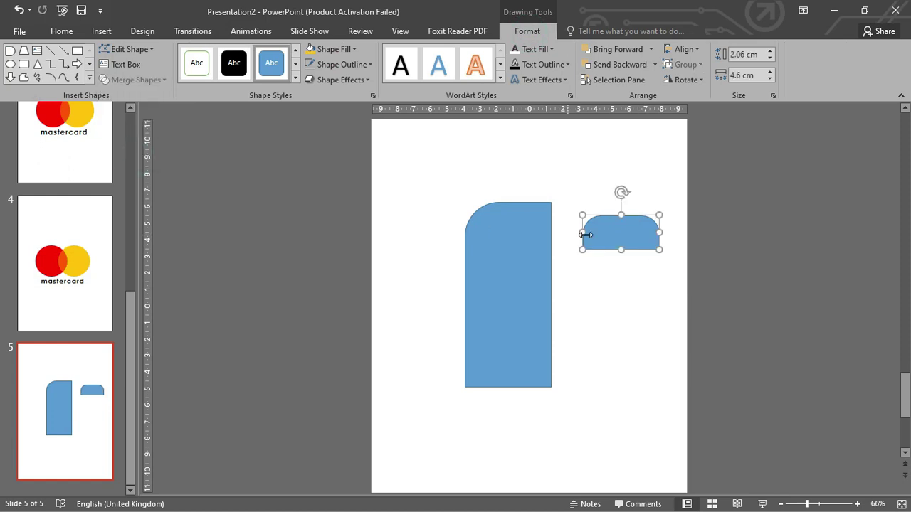
pyautogui.moveTo(609, 234); pyautogui.dragTo(520, 238)
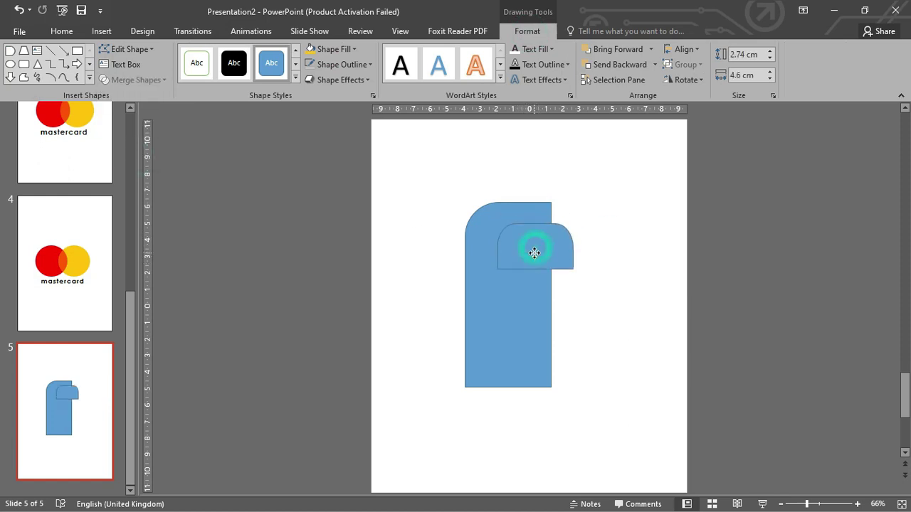
pyautogui.click(135, 80)
pyautogui.click(132, 160)
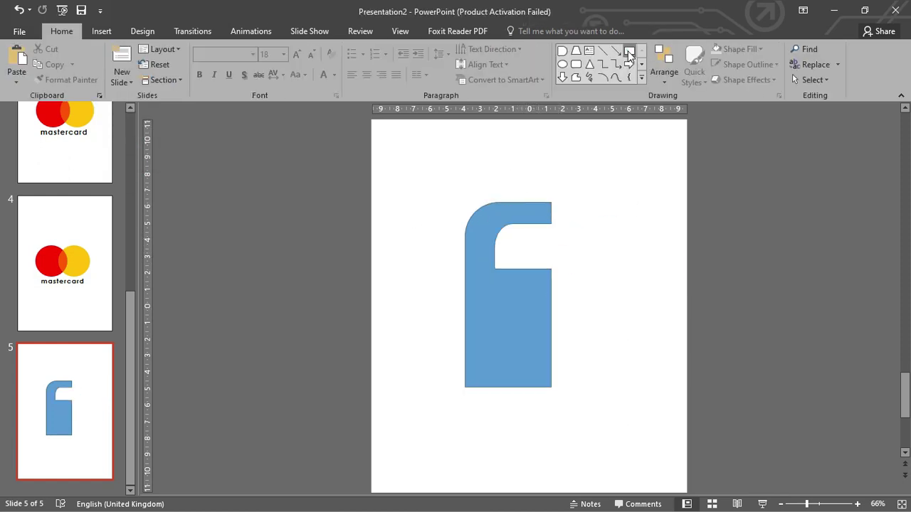
# Step: Subtract the bar's lower right to form the f, remove its outline, and union a crossbar extension
pyautogui.moveTo(495, 294); pyautogui.dragTo(565, 412)
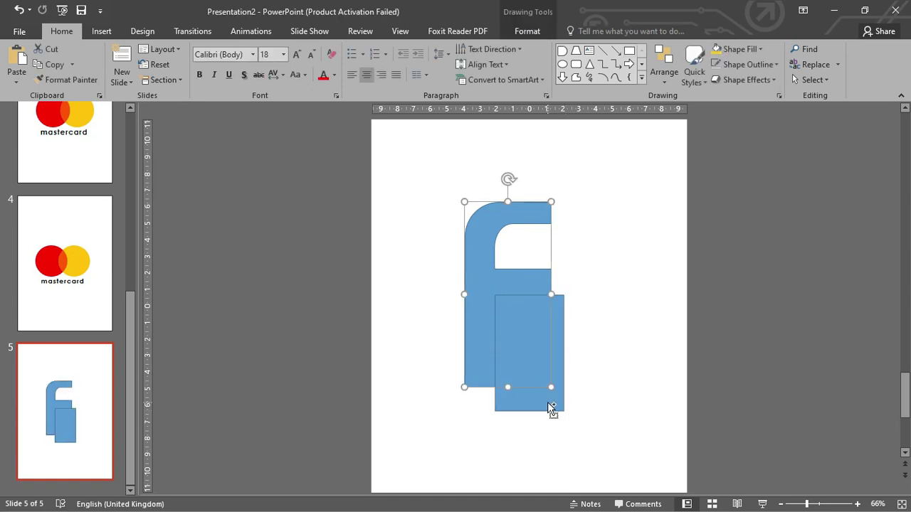
pyautogui.click(528, 31)
pyautogui.click(136, 80)
pyautogui.click(131, 160)
pyautogui.click(527, 30)
pyautogui.click(342, 64)
pyautogui.click(328, 207)
pyautogui.moveTo(404, 264)
pyautogui.mouseDown()
pyautogui.moveTo(457, 293)
pyautogui.moveTo(430, 264)
pyautogui.mouseUp()
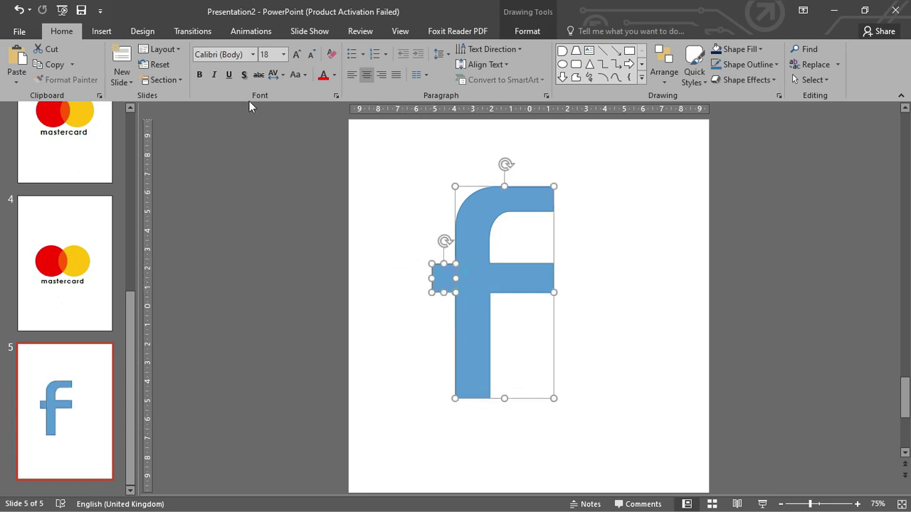
pyautogui.click(528, 30)
pyautogui.click(136, 80)
pyautogui.click(132, 95)
# Step: Put a rounded rectangle behind the f, filled dark navy, with the f white and outline-free
pyautogui.click(592, 286)
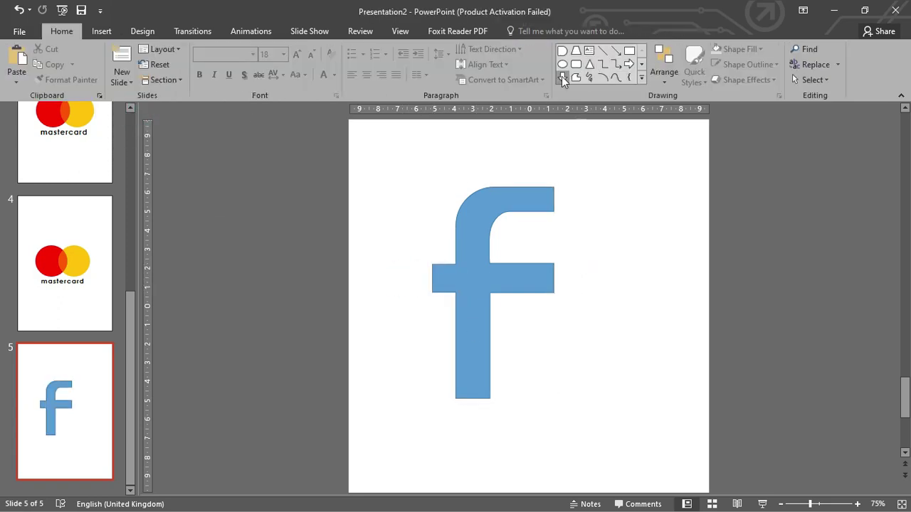
pyautogui.moveTo(411, 165); pyautogui.dragTo(577, 398)
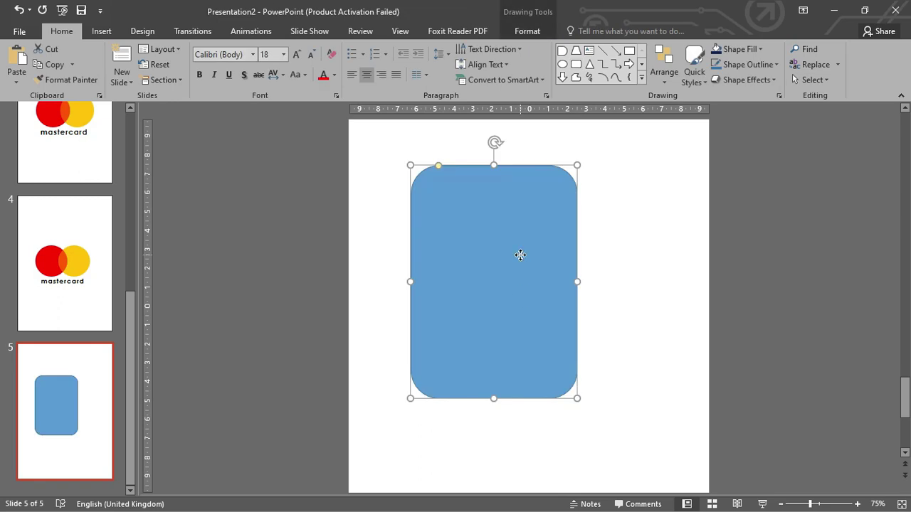
pyautogui.click(528, 31)
pyautogui.click(333, 49)
pyautogui.click(342, 64)
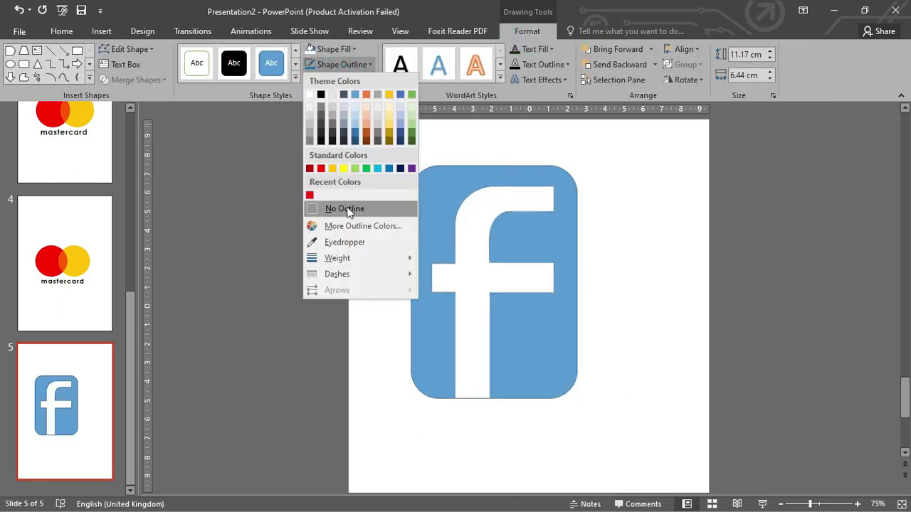
pyautogui.click(335, 206)
pyautogui.click(568, 189)
pyautogui.click(333, 49)
pyautogui.click(401, 151)
pyautogui.click(590, 269)
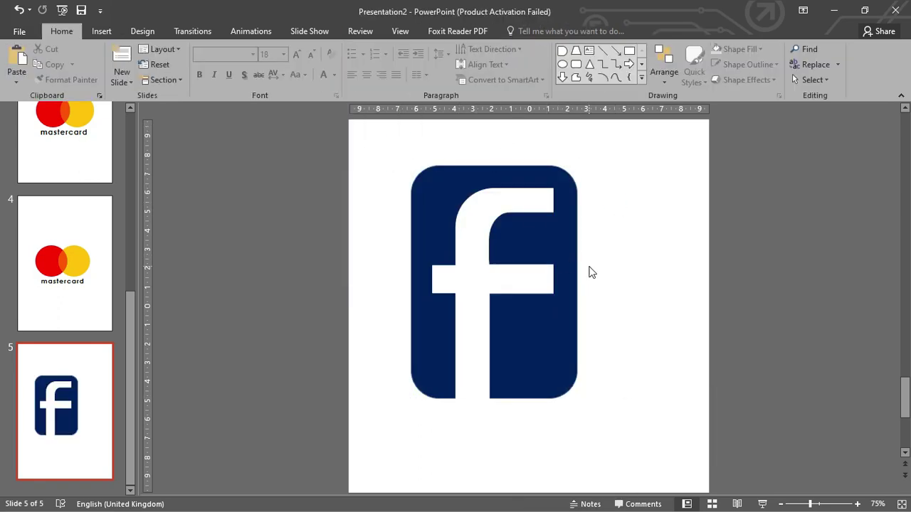
# Step: Centre the f and navy rectangle horizontally and vertically on the slide
pyautogui.click(563, 263)
pyautogui.click(527, 31)
pyautogui.click(685, 45)
pyautogui.click(693, 81)
pyautogui.click(686, 44)
pyautogui.click(698, 128)
pyautogui.click(638, 203)
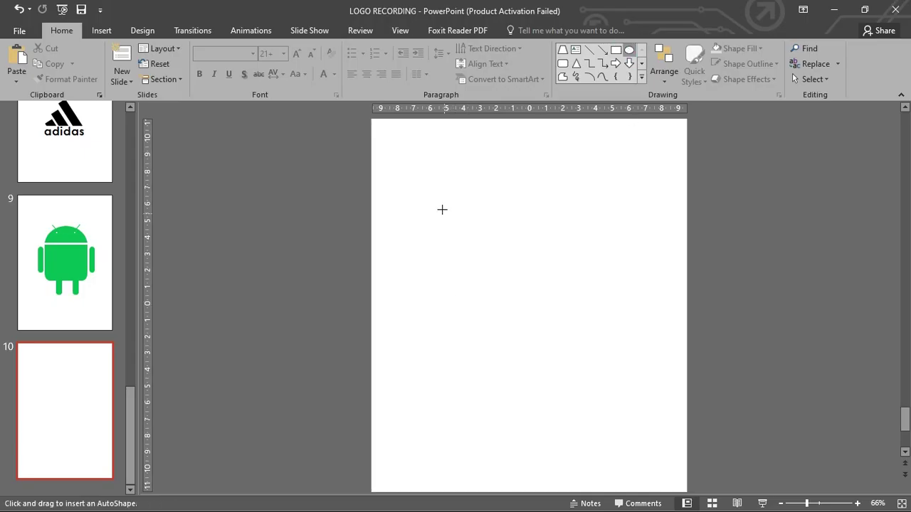
# Step: Drag out a large circle on slide 10 of the LOGO RECORDING deck
pyautogui.moveTo(442, 209); pyautogui.dragTo(619, 397)
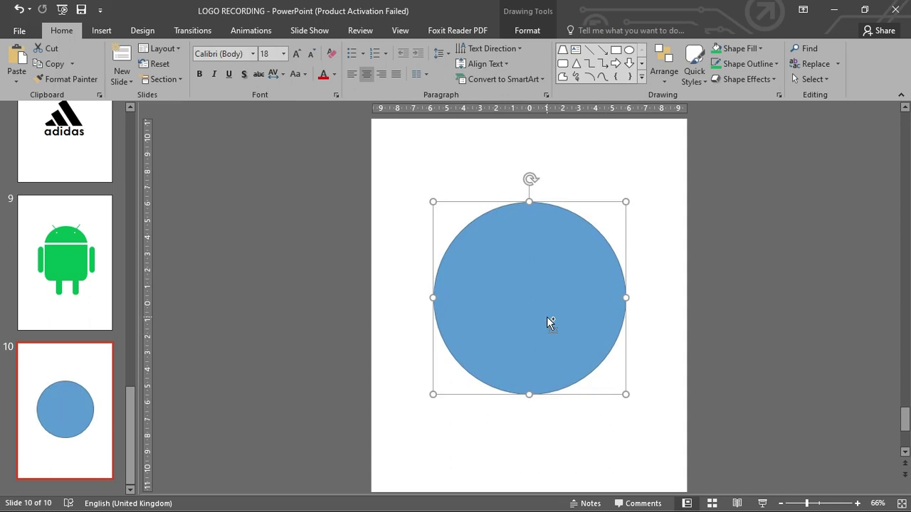
# Step: Shrink a duplicate circle, centre it on the original, and subtract it to make a ring
pyautogui.scroll(1, 547, 316)
pyautogui.moveTo(427, 193); pyautogui.dragTo(477, 243)
pyautogui.click(527, 30)
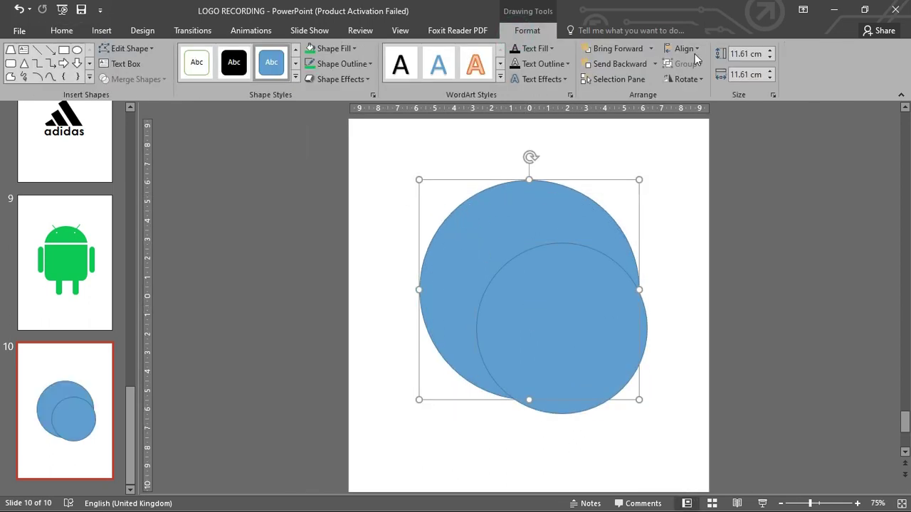
pyautogui.click(683, 49)
pyautogui.click(703, 82)
pyautogui.keyDown('shift'); pyautogui.click(494, 209); pyautogui.keyUp('shift')
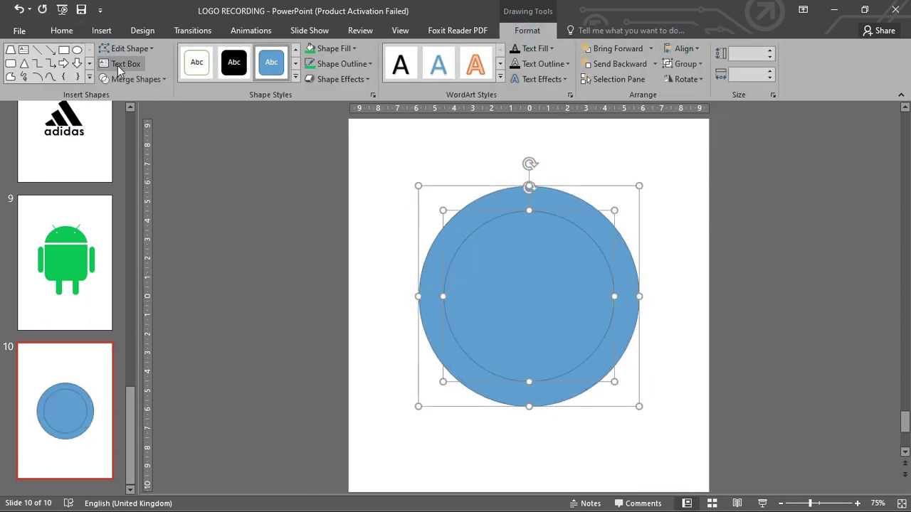
pyautogui.click(135, 79)
pyautogui.click(135, 115)
pyautogui.click(704, 218)
# Step: Subtract a rectangle rotated about 30 degrees to cut a gap in the ring's upper right
pyautogui.scroll(2, 605, 148)
pyautogui.click(616, 49)
pyautogui.moveTo(575, 159); pyautogui.dragTo(742, 214)
pyautogui.moveTo(686, 199); pyautogui.dragTo(677, 256)
pyautogui.moveTo(649, 201); pyautogui.dragTo(620, 197)
pyautogui.moveTo(612, 246); pyautogui.dragTo(640, 235)
pyautogui.click(641, 235)
pyautogui.keyDown('shift'); pyautogui.click(655, 318); pyautogui.keyUp('shift')
pyautogui.click(528, 30)
pyautogui.click(135, 79)
pyautogui.click(135, 161)
pyautogui.click(716, 197)
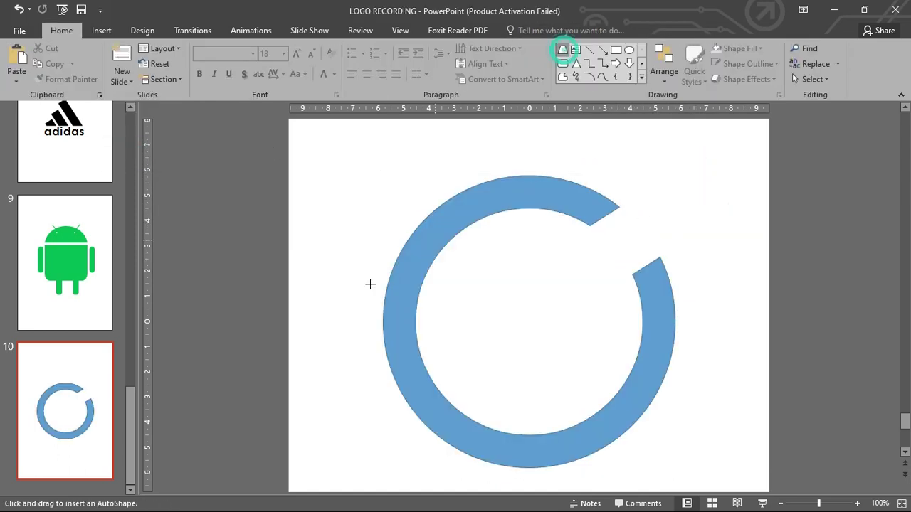
# Step: Place a rotated trapezoid across the ring's left side and fragment the ring along it
pyautogui.click(562, 50)
pyautogui.moveTo(338, 261); pyautogui.dragTo(403, 325)
pyautogui.moveTo(370, 238); pyautogui.dragTo(460, 313)
pyautogui.moveTo(399, 284)
pyautogui.mouseDown()
pyautogui.moveTo(427, 297)
pyautogui.moveTo(402, 317)
pyautogui.mouseUp()
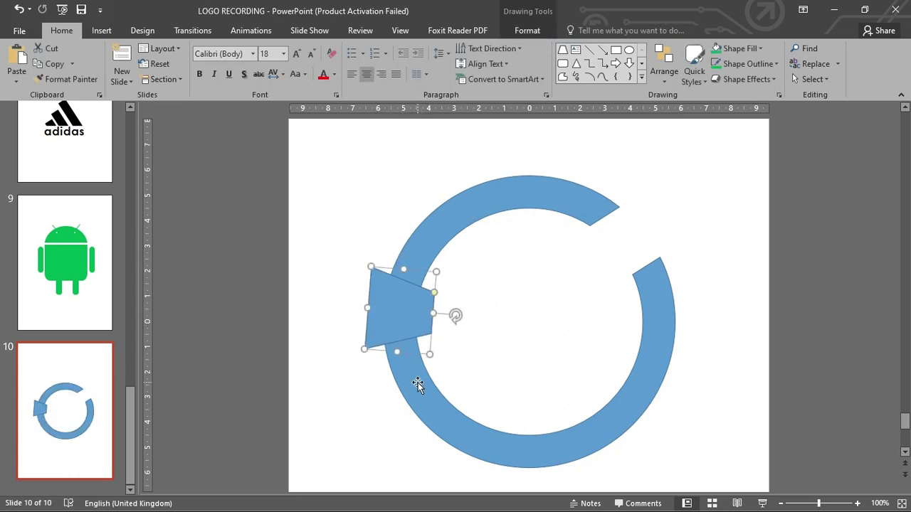
pyautogui.keyDown('shift'); pyautogui.click(441, 242); pyautogui.keyUp('shift')
pyautogui.click(527, 30)
pyautogui.click(154, 86)
pyautogui.click(424, 330)
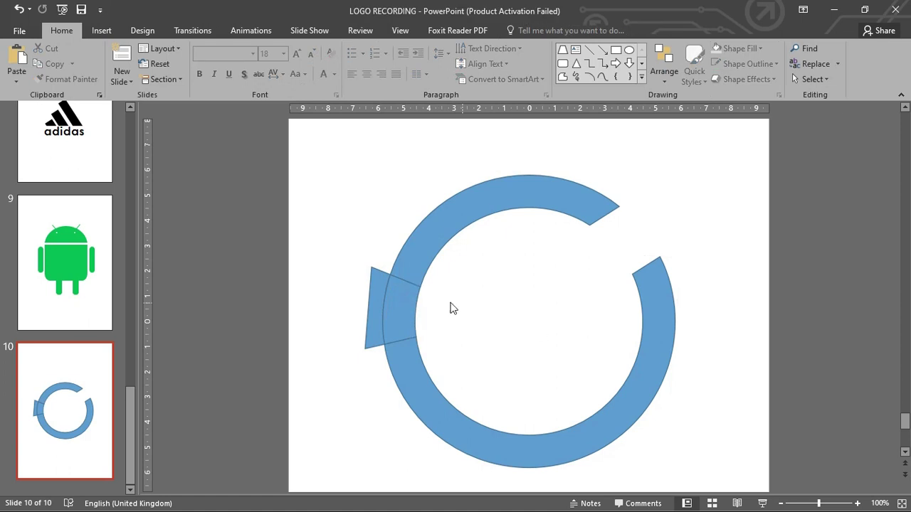
pyautogui.click(514, 197)
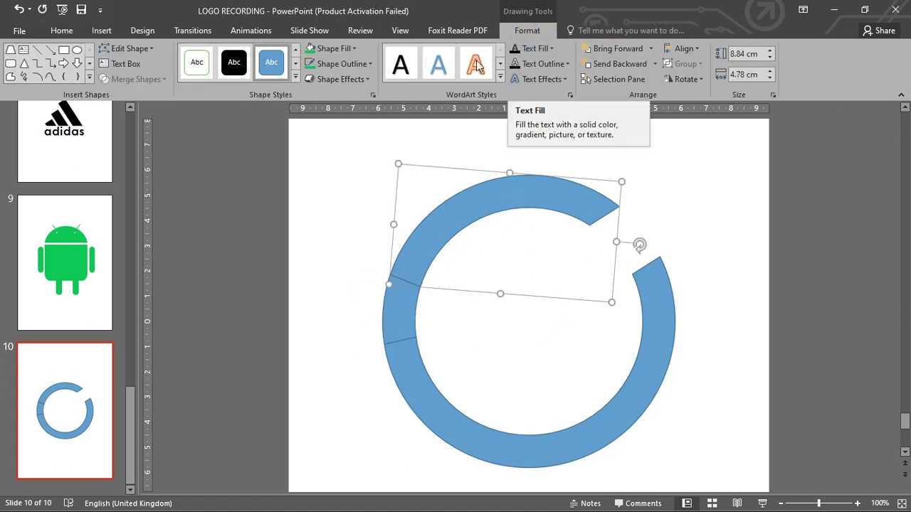
# Step: Fill the top ring piece red and the left section yellow without an outline
pyautogui.click(354, 48)
pyautogui.click(319, 153)
pyautogui.click(396, 315)
pyautogui.click(354, 48)
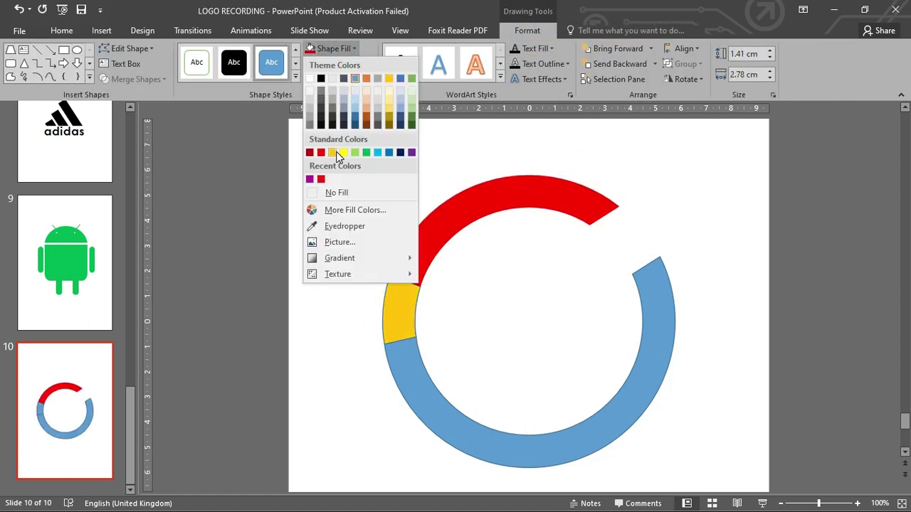
pyautogui.click(337, 150)
pyautogui.click(369, 65)
pyautogui.click(329, 212)
# Step: Fragment the blue part of the ring with a thin rotated rectangle
pyautogui.click(416, 401)
pyautogui.scroll(-2, 574, 379)
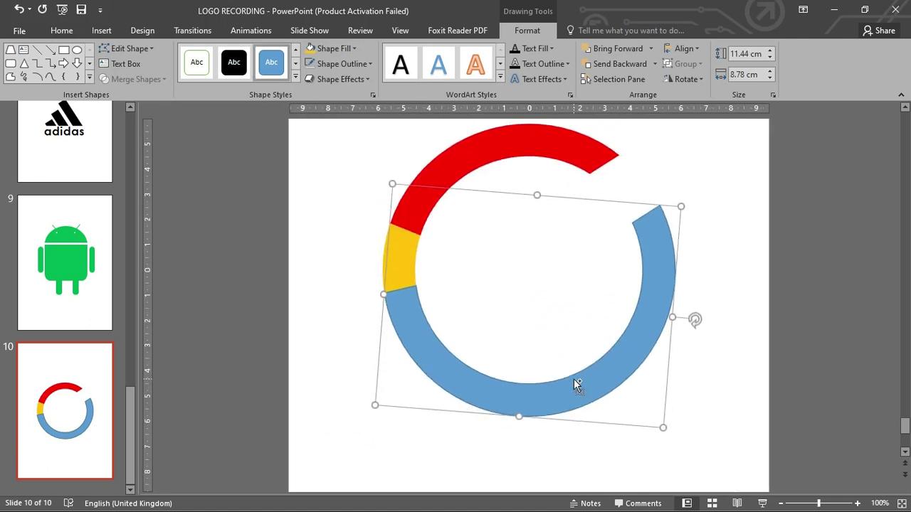
pyautogui.click(71, 51)
pyautogui.keyDown('ctrl'); pyautogui.scroll(2, 646, 291); pyautogui.keyUp('ctrl')
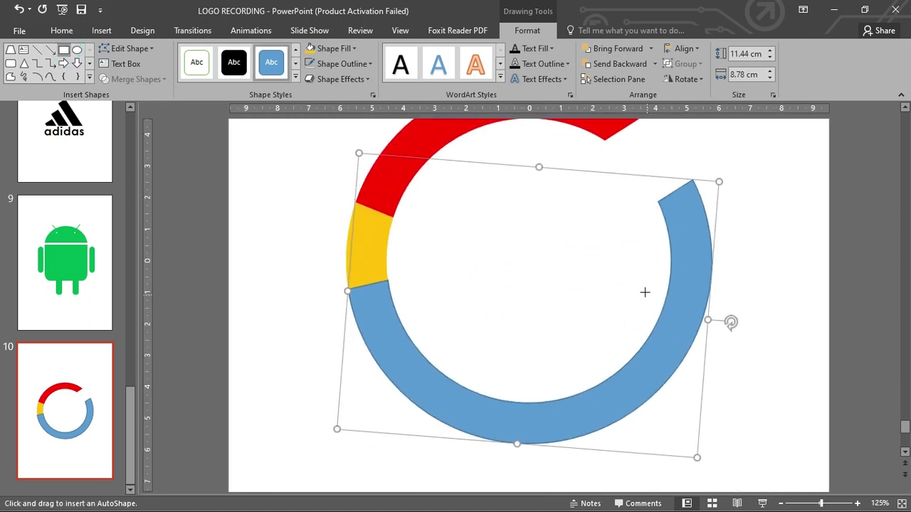
pyautogui.moveTo(642, 284); pyautogui.dragTo(745, 335)
pyautogui.moveTo(694, 271)
pyautogui.mouseDown()
pyautogui.moveTo(728, 291)
pyautogui.moveTo(673, 339)
pyautogui.mouseUp()
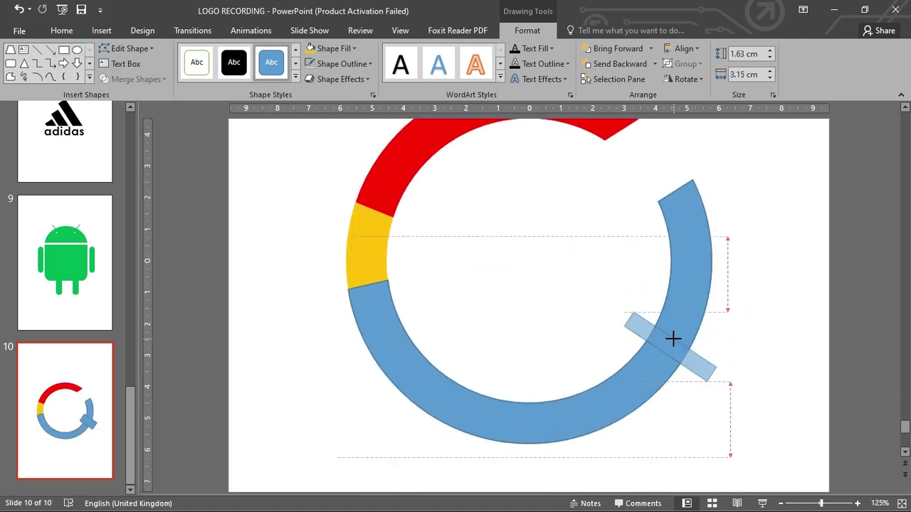
pyautogui.keyDown('ctrl'); pyautogui.scroll(3, 660, 355); pyautogui.keyUp('ctrl')
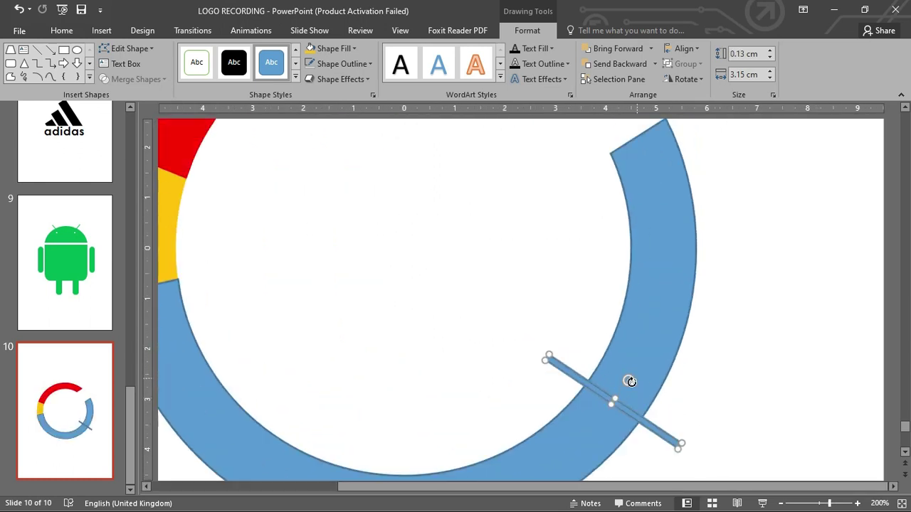
pyautogui.click(151, 80)
pyautogui.click(118, 127)
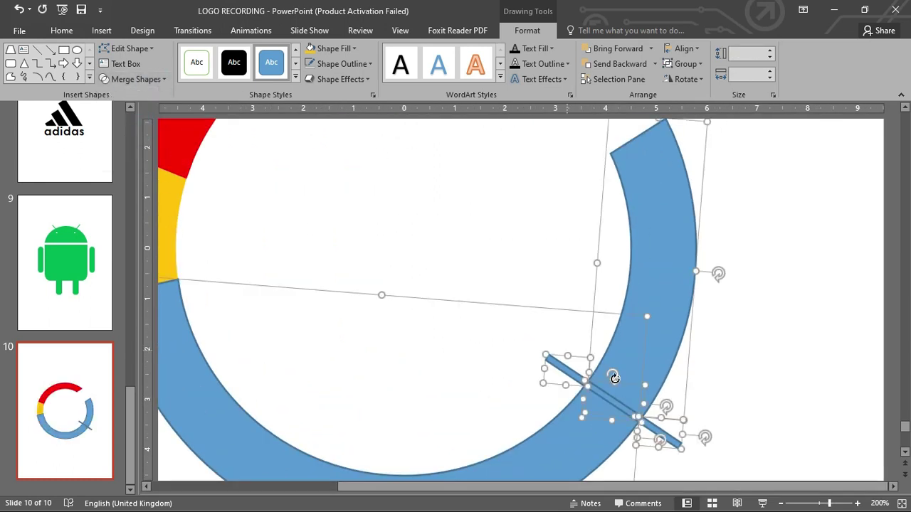
pyautogui.click(566, 437)
# Step: Fill the lower ring fragment green and remove its outline
pyautogui.click(331, 47)
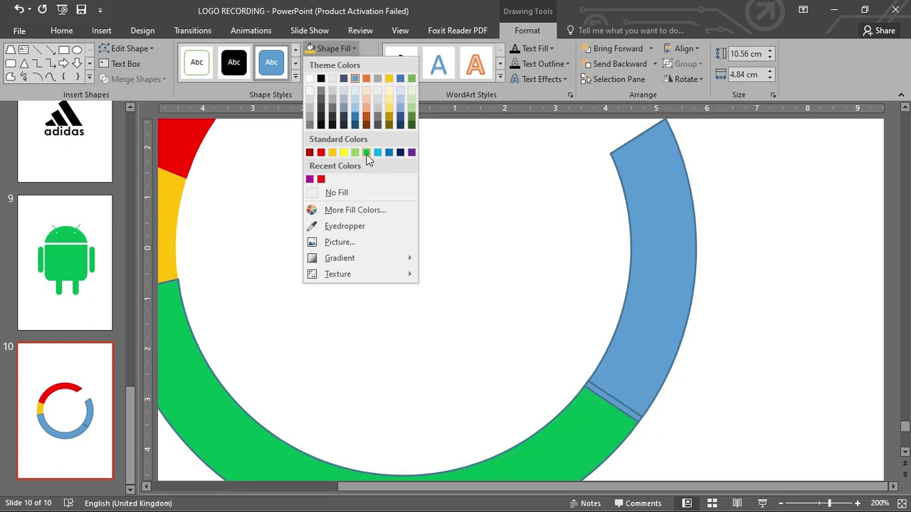
pyautogui.click(378, 150)
pyautogui.click(340, 63)
pyautogui.click(336, 205)
pyautogui.keyDown('ctrl'); pyautogui.scroll(-3, 681, 294); pyautogui.keyUp('ctrl')
pyautogui.click(681, 294)
# Step: Combine the blue right-hand piece with the junction sliver and remove its outline
pyautogui.click(657, 294)
pyautogui.scroll(3, 657, 295)
pyautogui.keyDown('shift'); pyautogui.click(502, 340); pyautogui.keyUp('shift')
pyautogui.click(527, 29)
pyautogui.click(136, 79)
pyautogui.click(131, 95)
pyautogui.click(340, 63)
pyautogui.click(328, 206)
pyautogui.keyDown('ctrl'); pyautogui.scroll(-3, 491, 329); pyautogui.keyUp('ctrl')
pyautogui.click(491, 329)
pyautogui.keyDown('ctrl'); pyautogui.scroll(-2, 702, 280); pyautogui.keyUp('ctrl')
pyautogui.keyDown('ctrl'); pyautogui.scroll(-1, 702, 280); pyautogui.keyUp('ctrl')
# Step: Draw a rectangle over the end of the blue arc and select it with the blue piece for merging
pyautogui.click(616, 49)
pyautogui.moveTo(550, 255)
pyautogui.mouseDown()
pyautogui.moveTo(661, 289)
pyautogui.moveTo(669, 303)
pyautogui.mouseUp()
pyautogui.click(625, 335)
pyautogui.keyDown('shift'); pyautogui.click(646, 287); pyautogui.keyUp('shift')
pyautogui.click(528, 29)
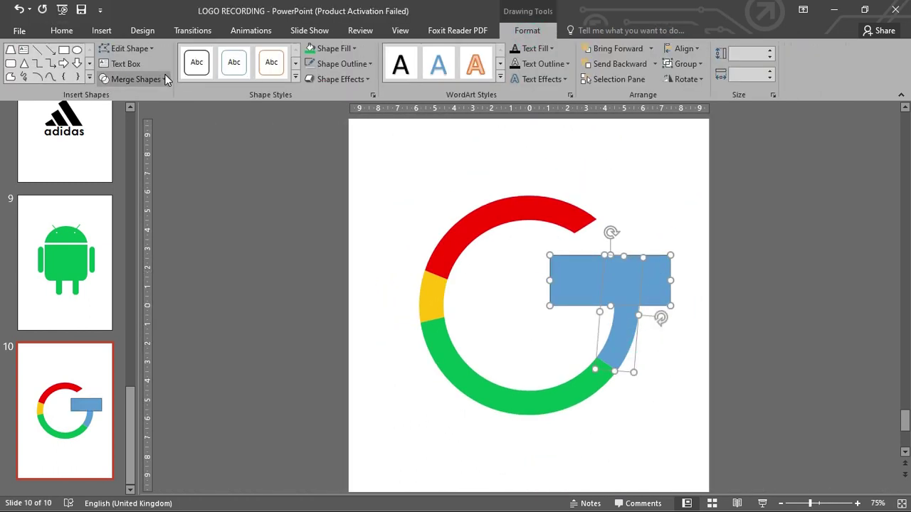
# Step: Subtract the rectangle from the blue piece, then draw a crossbar rectangle for the G
pyautogui.click(135, 79)
pyautogui.click(131, 161)
pyautogui.click(538, 288)
pyautogui.moveTo(576, 291); pyautogui.dragTo(639, 316)
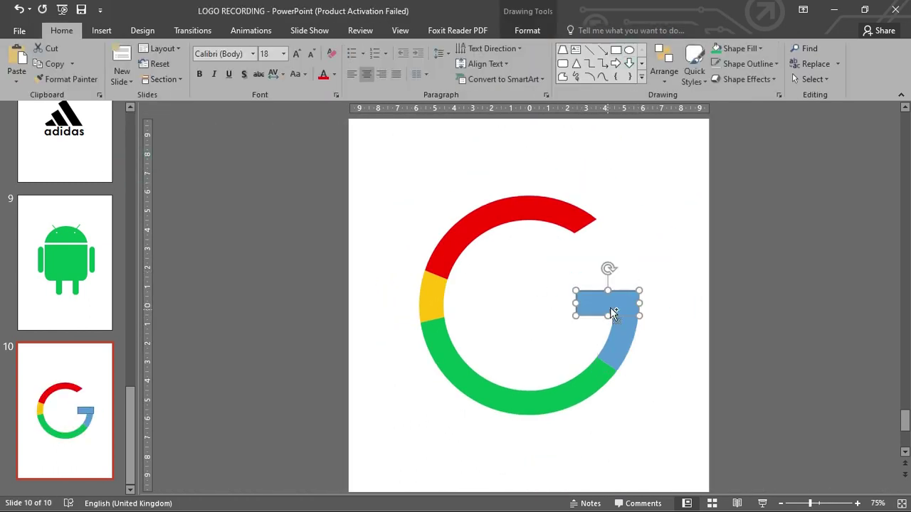
pyautogui.click(528, 30)
pyautogui.click(135, 79)
pyautogui.click(663, 249)
# Step: Remove the outline from the crossbar rectangle
pyautogui.click(605, 302)
pyautogui.click(528, 30)
pyautogui.click(342, 63)
pyautogui.click(344, 208)
pyautogui.click(735, 432)
# Step: Fill the crossbar and blue arc together with a darker blue to finish the G
pyautogui.click(605, 303)
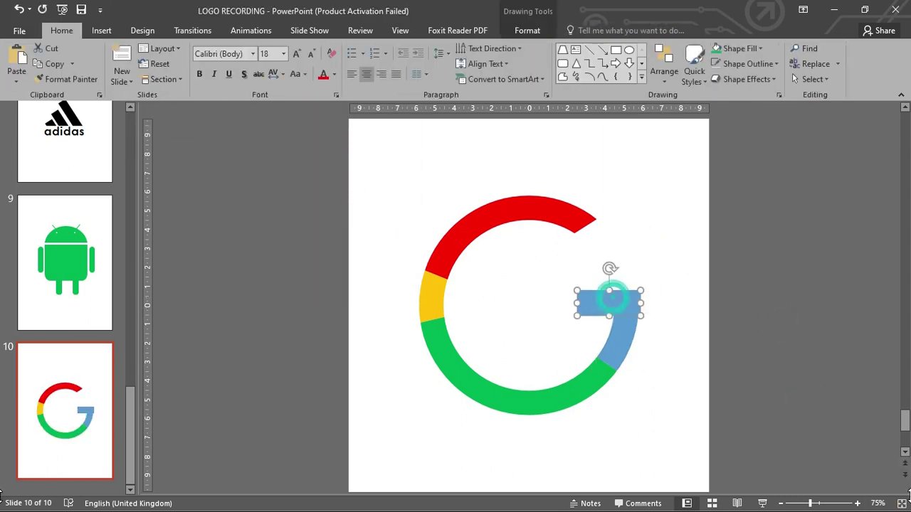
pyautogui.keyDown('ctrl'); pyautogui.scroll(5, 713, 366); pyautogui.keyUp('ctrl')
pyautogui.rightClick(713, 368)
pyautogui.keyDown('shift'); pyautogui.click(649, 308); pyautogui.keyUp('shift')
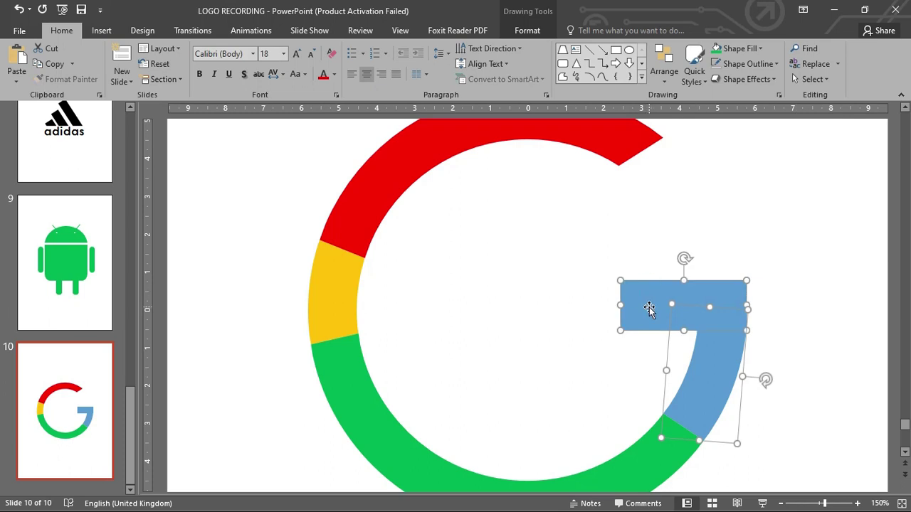
pyautogui.click(528, 30)
pyautogui.click(354, 48)
pyautogui.click(385, 155)
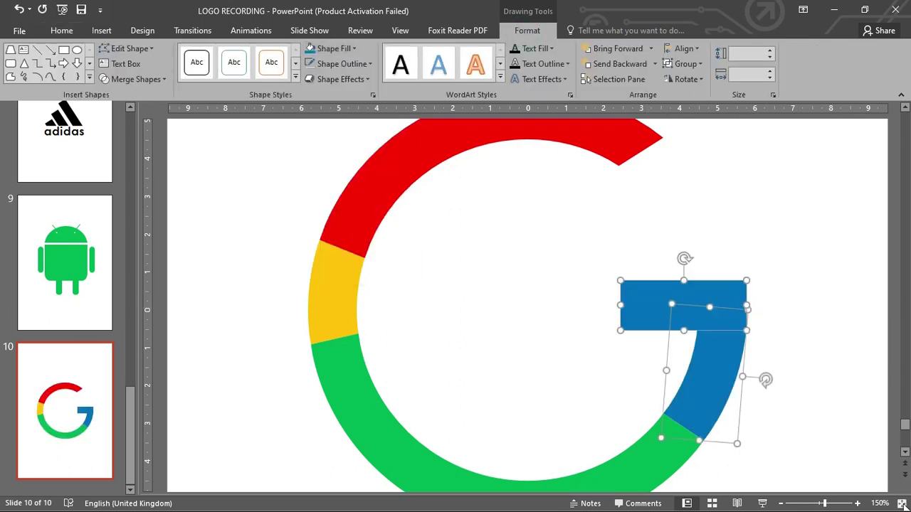
pyautogui.click(769, 333)
pyautogui.keyDown('ctrl'); pyautogui.scroll(-10, 641, 349); pyautogui.keyUp('ctrl')
pyautogui.keyDown('ctrl'); pyautogui.scroll(8, 682, 388); pyautogui.keyUp('ctrl')
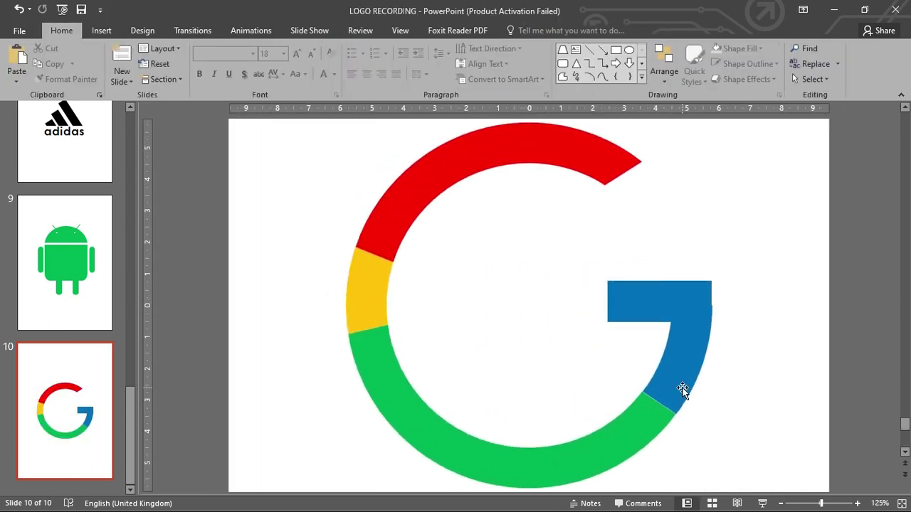
pyautogui.keyDown('ctrl'); pyautogui.scroll(-5, 660, 488); pyautogui.keyUp('ctrl')
pyautogui.keyDown('ctrl'); pyautogui.scroll(-4, 659, 488); pyautogui.keyUp('ctrl')
pyautogui.keyDown('ctrl'); pyautogui.scroll(4, 660, 487); pyautogui.keyUp('ctrl')
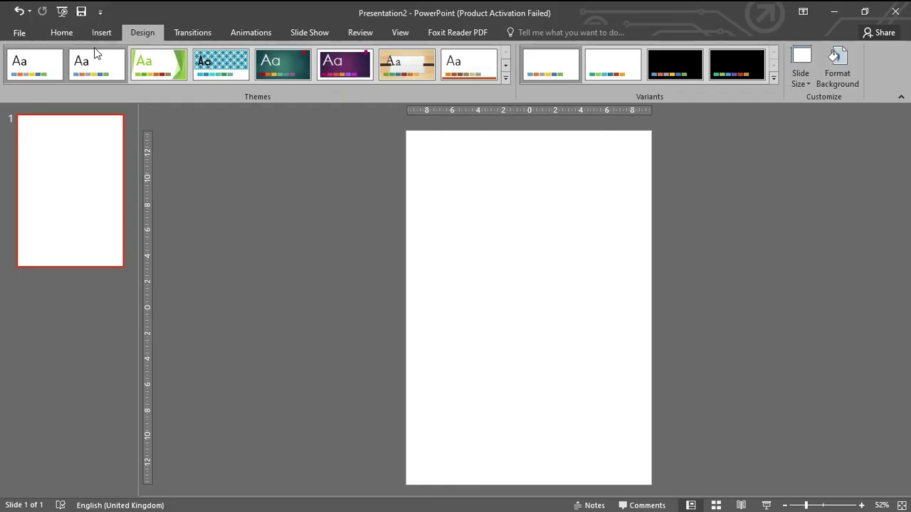
# Step: Add a text box reading 'S MSUNG' in bold Arial 60 with loose letter spacing
pyautogui.click(101, 32)
pyautogui.click(517, 74)
pyautogui.moveTo(431, 212); pyautogui.dragTo(620, 273)
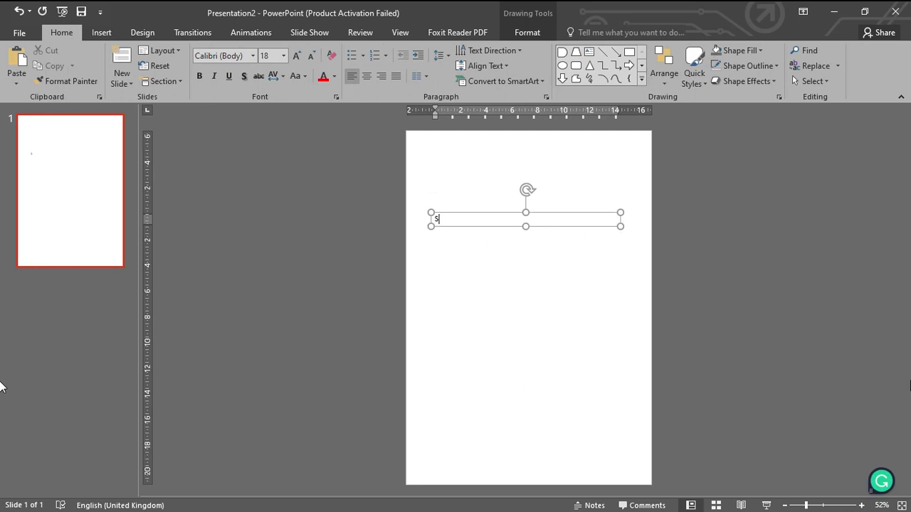
pyautogui.write('MSUNG')
pyautogui.click(273, 76)
pyautogui.click(303, 135)
pyautogui.moveTo(433, 218); pyautogui.dragTo(520, 235)
pyautogui.hotkey('ctrl', 'shift', ',')
pyautogui.keyDown('ctrl'); pyautogui.scroll(5, 549, 280); pyautogui.keyUp('ctrl')
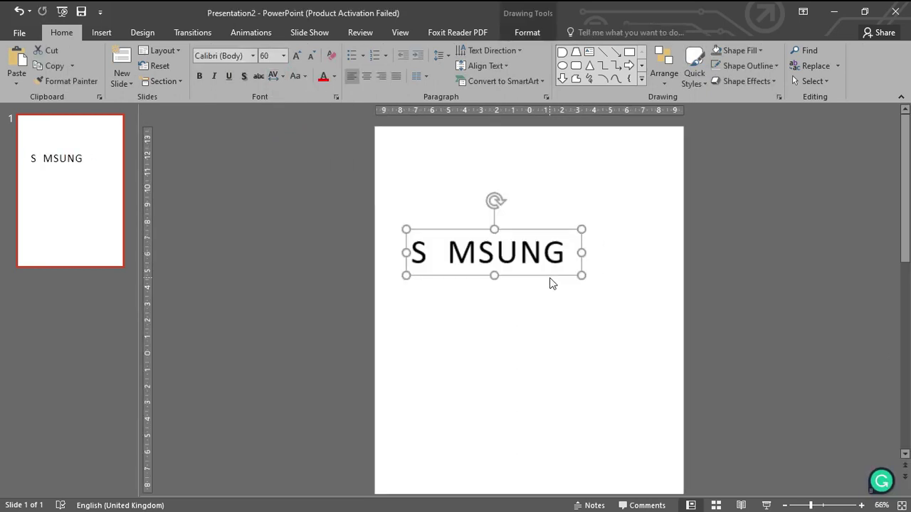
pyautogui.write('Arial')
pyautogui.press('Return')
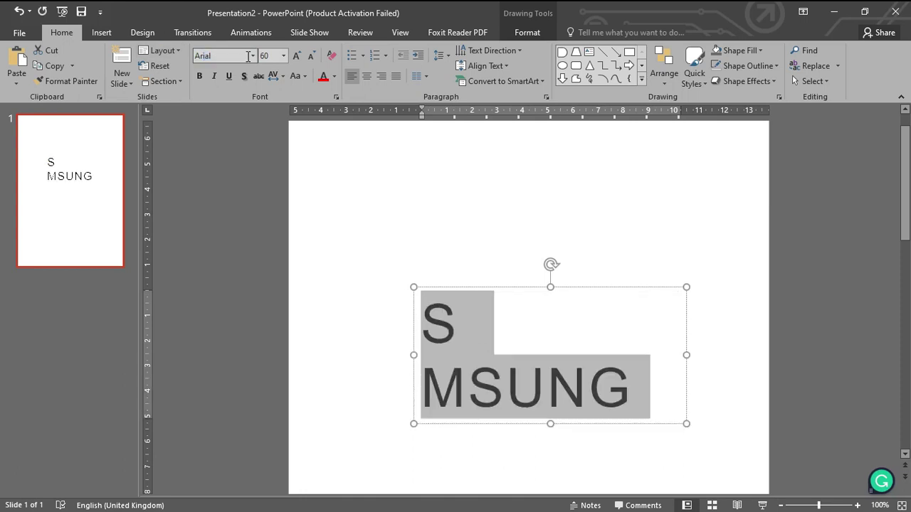
pyautogui.moveTo(687, 359); pyautogui.dragTo(719, 359)
pyautogui.hotkey('ctrl', 'b')
pyautogui.press('Escape')
pyautogui.press('Escape')
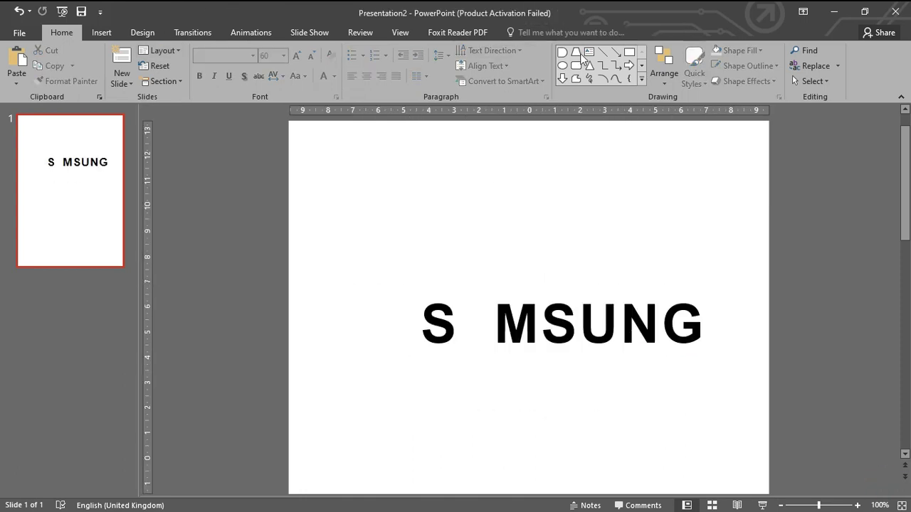
# Step: Draw a tilted ellipse around the text, enlarge it and send it to the back
pyautogui.moveTo(410, 273); pyautogui.dragTo(740, 387)
pyautogui.moveTo(573, 248); pyautogui.dragTo(541, 252)
pyautogui.moveTo(545, 341); pyautogui.dragTo(539, 349)
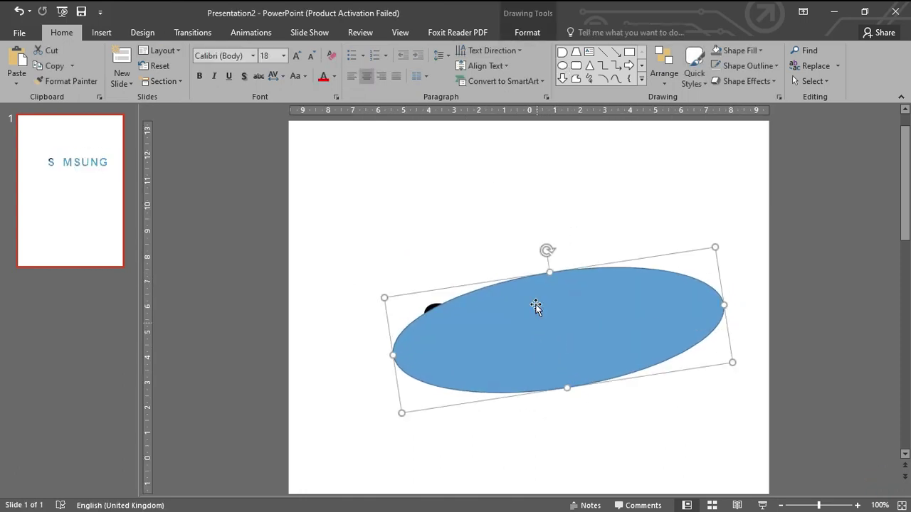
pyautogui.moveTo(705, 231); pyautogui.dragTo(716, 210)
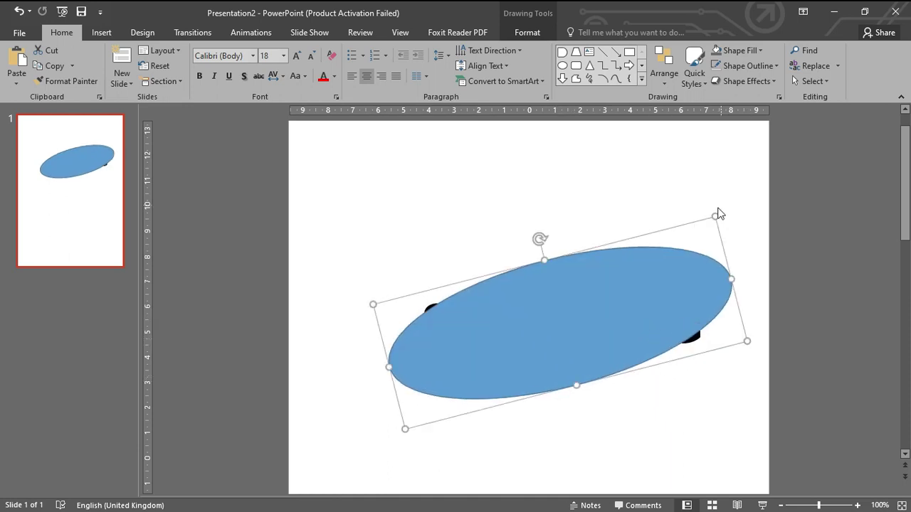
pyautogui.moveTo(649, 273); pyautogui.dragTo(651, 276)
pyautogui.rightClick(650, 276)
pyautogui.click(746, 213)
pyautogui.press('Escape')
# Step: Draw two overlapping trapezoids above the ellipse, a narrower one inside the first
pyautogui.click(578, 53)
pyautogui.moveTo(482, 140); pyautogui.dragTo(553, 221)
pyautogui.moveTo(494, 141); pyautogui.dragTo(502, 142)
pyautogui.moveTo(529, 216); pyautogui.dragTo(527, 209)
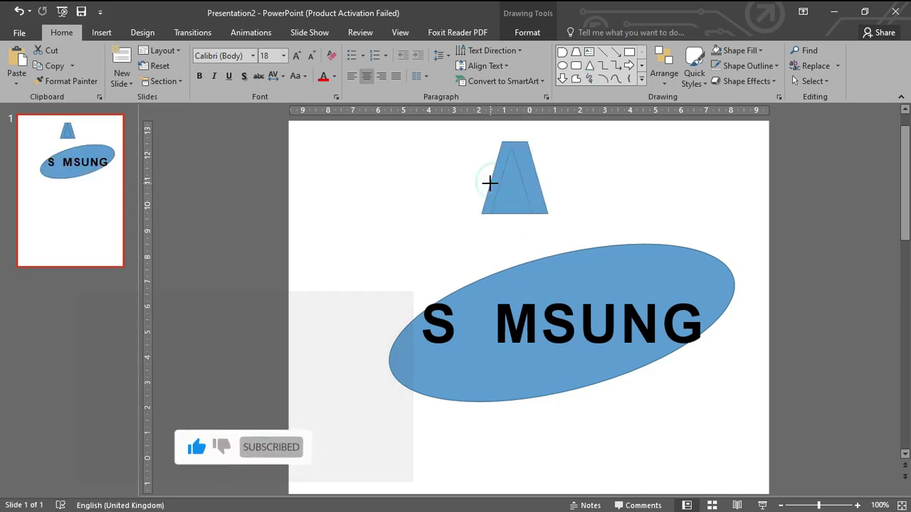
pyautogui.doubleClick(537, 177)
pyautogui.click(683, 50)
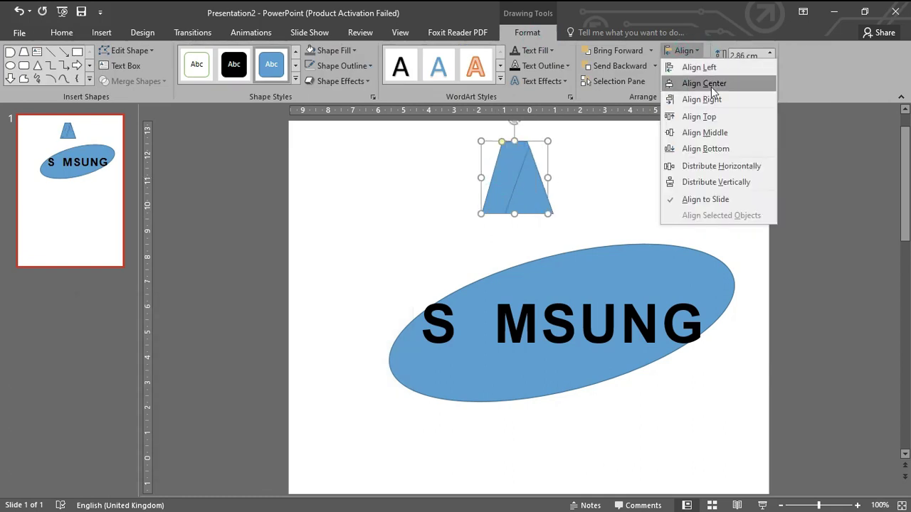
# Step: Subtract the inner trapezoid to form a white, outline-free Λ and place it in the SAMSUNG gap
pyautogui.click(693, 81)
pyautogui.click(137, 81)
pyautogui.click(132, 160)
pyautogui.click(370, 65)
pyautogui.click(341, 183)
pyautogui.click(335, 49)
pyautogui.click(311, 75)
pyautogui.moveTo(530, 178)
pyautogui.mouseDown()
pyautogui.moveTo(480, 324)
pyautogui.moveTo(471, 301)
pyautogui.moveTo(701, 341)
pyautogui.mouseUp()
# Step: Make the SAMSUNG text white and the ellipse dark blue with no outline
pyautogui.click(551, 50)
pyautogui.click(520, 76)
pyautogui.click(484, 377)
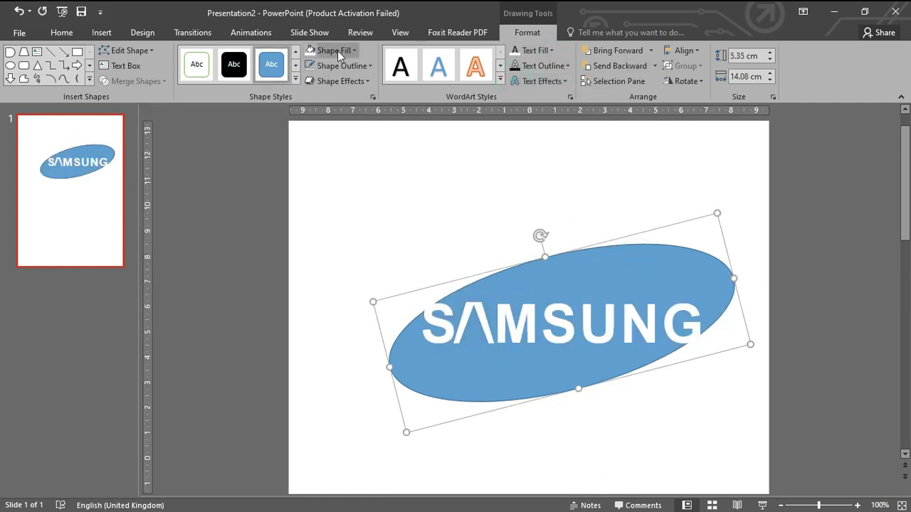
pyautogui.click(353, 50)
pyautogui.click(399, 155)
pyautogui.click(340, 66)
pyautogui.click(335, 181)
# Step: Centre the whole logo horizontally and vertically on the slide
pyautogui.hotkey('ctrl', 'a')
pyautogui.click(681, 50)
pyautogui.click(701, 99)
pyautogui.click(682, 51)
pyautogui.click(705, 133)
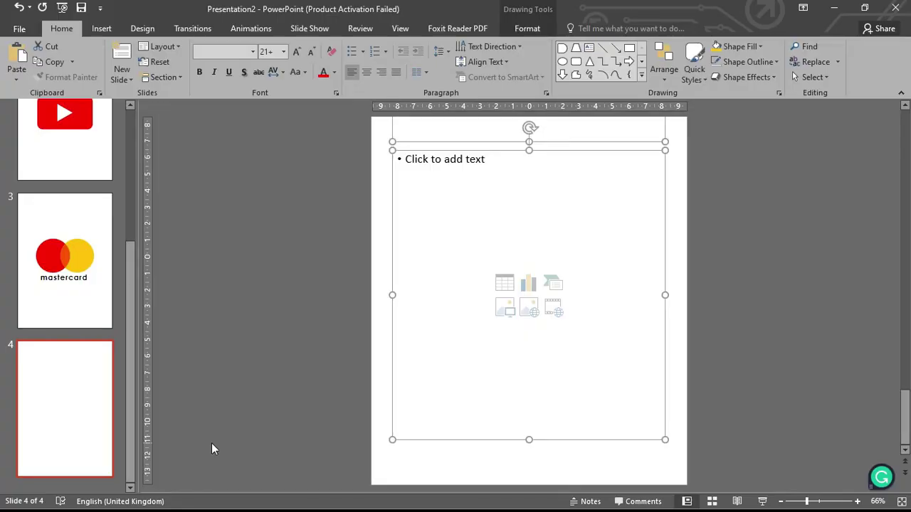
# Step: Delete the placeholders to leave slide 4 blank
pyautogui.press('Delete')
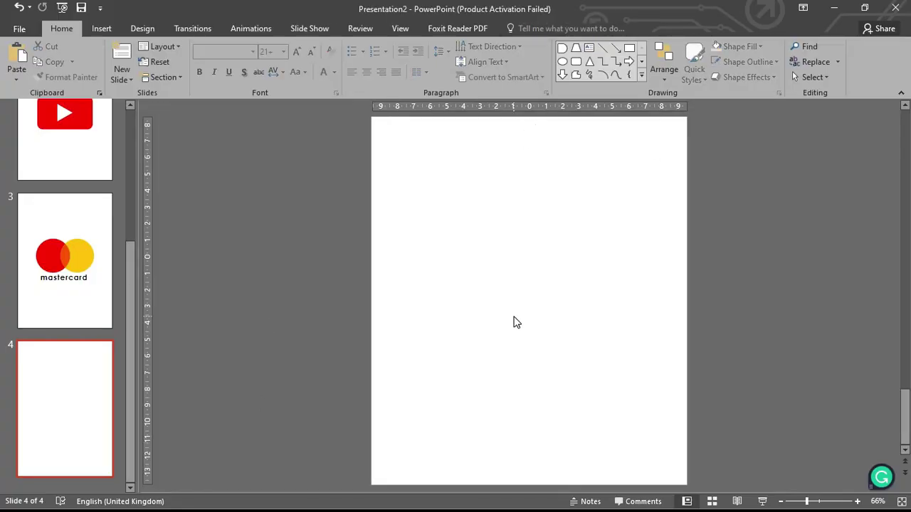
# Step: Draw two overlapping circles and fragment them into pieces
pyautogui.moveTo(406, 233); pyautogui.dragTo(544, 378)
pyautogui.moveTo(504, 291); pyautogui.dragTo(621, 291)
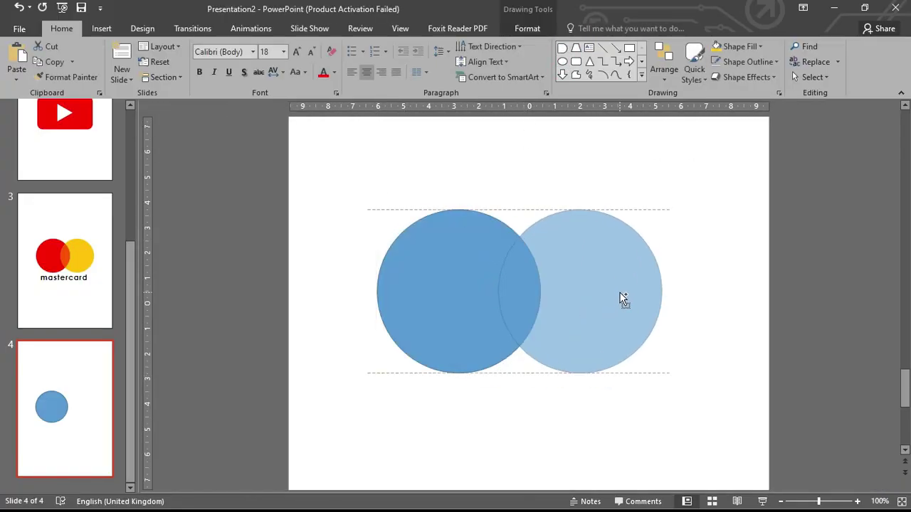
pyautogui.keyDown('shift'); pyautogui.click(462, 279); pyautogui.keyUp('shift')
pyautogui.click(163, 77)
pyautogui.click(124, 126)
pyautogui.click(540, 285)
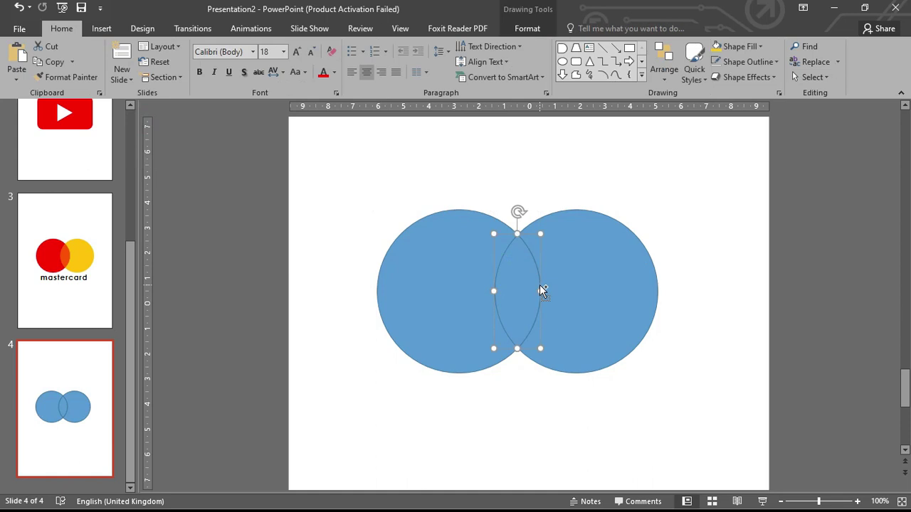
pyautogui.click(486, 411)
# Step: Fill the left circle red and the right circle gold, with no outline
pyautogui.click(461, 263)
pyautogui.click(334, 46)
pyautogui.click(309, 177)
pyautogui.click(579, 258)
pyautogui.click(334, 47)
pyautogui.click(344, 151)
pyautogui.click(342, 62)
pyautogui.click(332, 205)
pyautogui.click(334, 47)
pyautogui.click(332, 150)
pyautogui.click(713, 225)
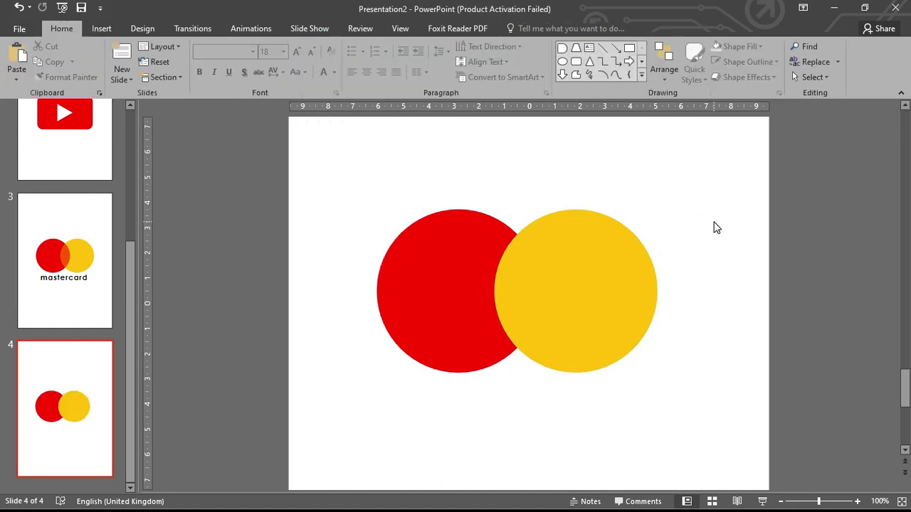
# Step: Paste the overlap lens back, fill it gold without outline, and bring it to front
pyautogui.hotkey('ctrl', 'v')
pyautogui.click(527, 29)
pyautogui.click(335, 46)
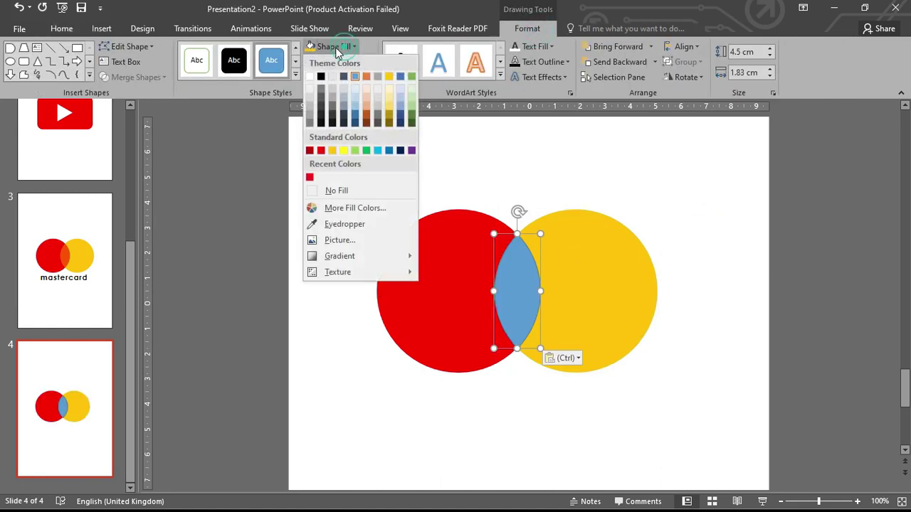
pyautogui.click(334, 149)
pyautogui.click(341, 62)
pyautogui.click(331, 205)
pyautogui.rightClick(579, 244)
pyautogui.click(737, 368)
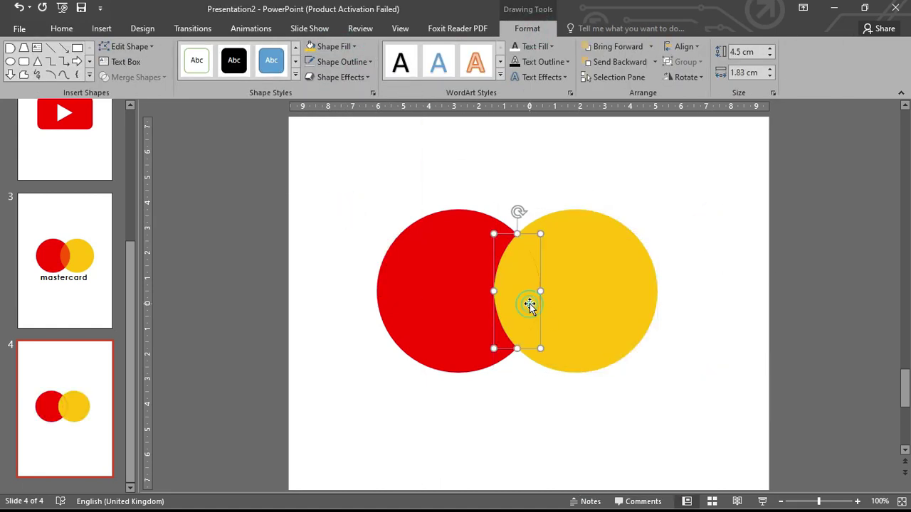
# Step: Raise the overlap lens's fill transparency in the detailed fill settings
pyautogui.click(353, 47)
pyautogui.click(464, 492)
pyautogui.click(883, 320)
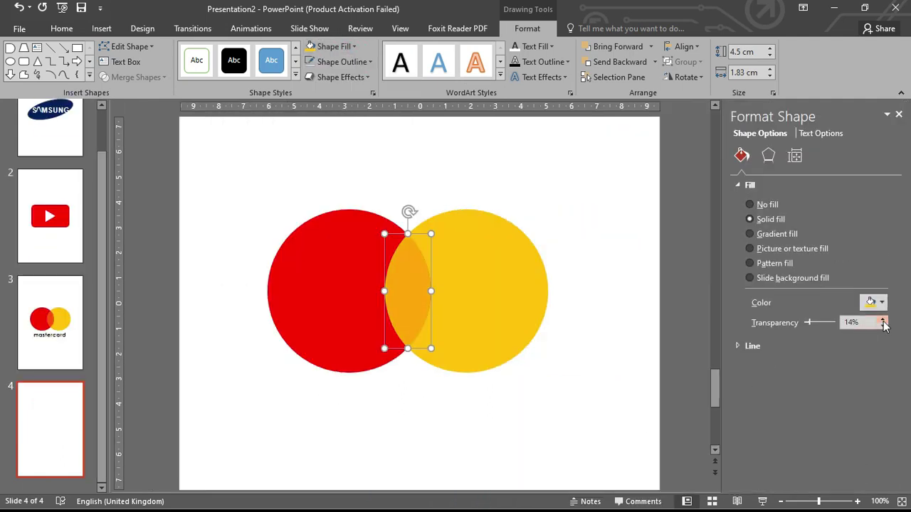
# Step: Increase the lens transparency further and draw a text box below the circles
pyautogui.click(883, 319)
pyautogui.click(488, 414)
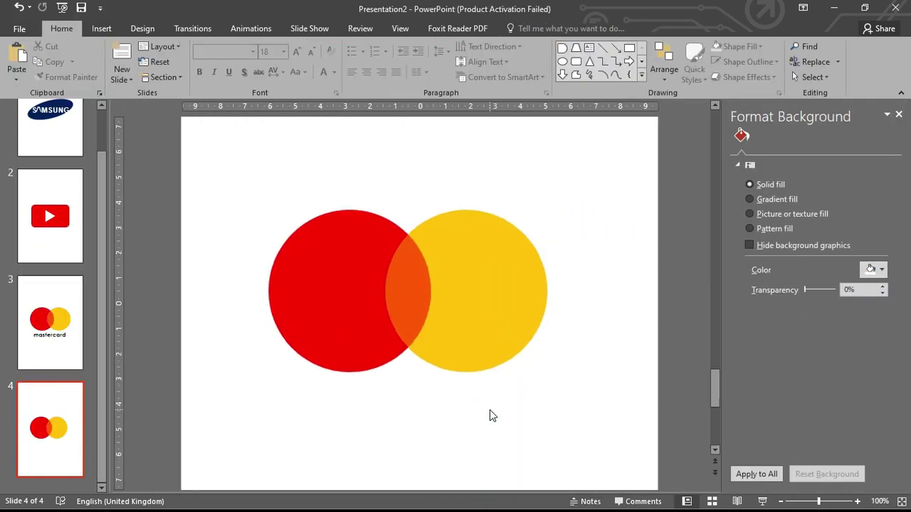
pyautogui.scroll(5, 489, 415)
pyautogui.moveTo(205, 350); pyautogui.dragTo(564, 395)
pyautogui.click(898, 115)
pyautogui.scroll(-1, 583, 323)
# Step: Type 'mastercard' in enlarged Century Gothic with loose spacing, centred under the circles
pyautogui.write('mastercard')
pyautogui.hotkey('ctrl', 'a')
pyautogui.click(277, 71)
pyautogui.click(299, 139)
pyautogui.click(253, 52)
pyautogui.click(252, 129)
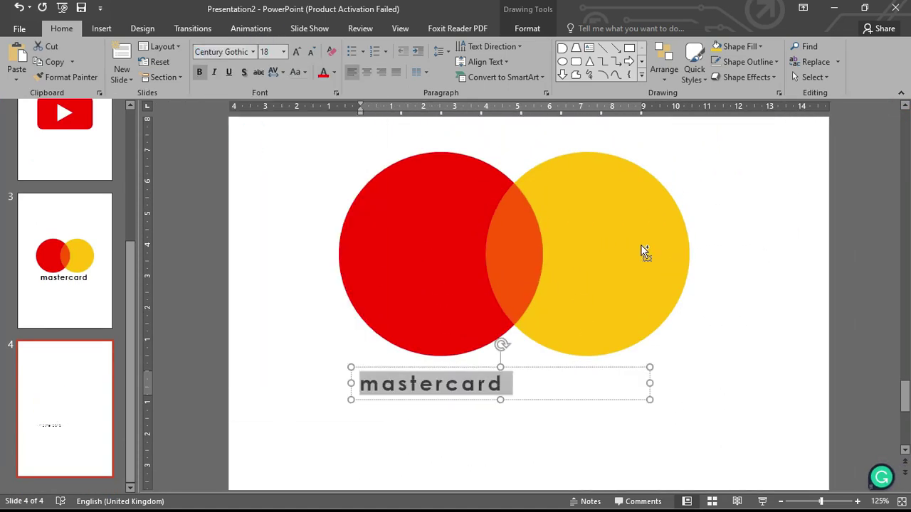
pyautogui.hotkey('ctrl', 'shift', '.')
pyautogui.hotkey('ctrl', 'shift', '.')
pyautogui.hotkey('ctrl', 'shift', '.')
pyautogui.hotkey('ctrl', 'shift', '.')
pyautogui.hotkey('ctrl', 'shift', '.')
pyautogui.moveTo(567, 433)
pyautogui.mouseDown()
pyautogui.moveTo(588, 417)
pyautogui.moveTo(579, 417)
pyautogui.mouseUp()
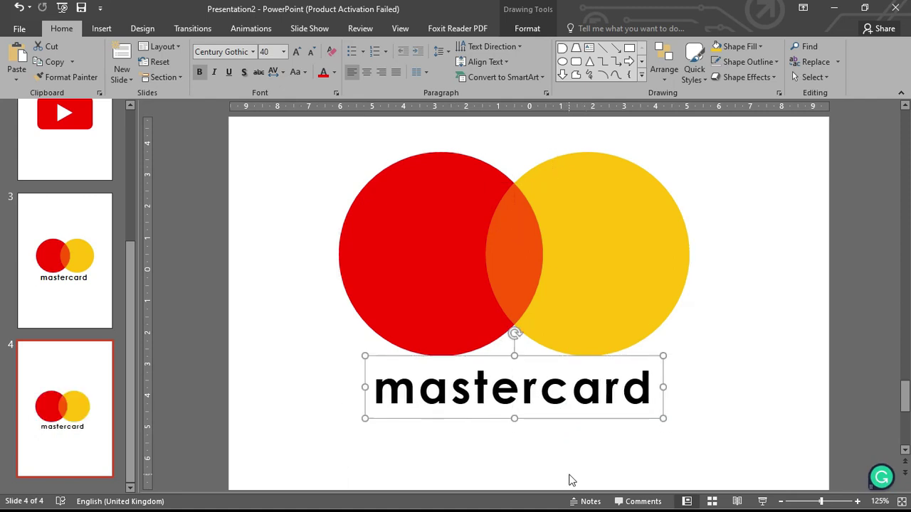
pyautogui.scroll(-5, 569, 433)
pyautogui.click(569, 432)
pyautogui.scroll(5, 569, 433)
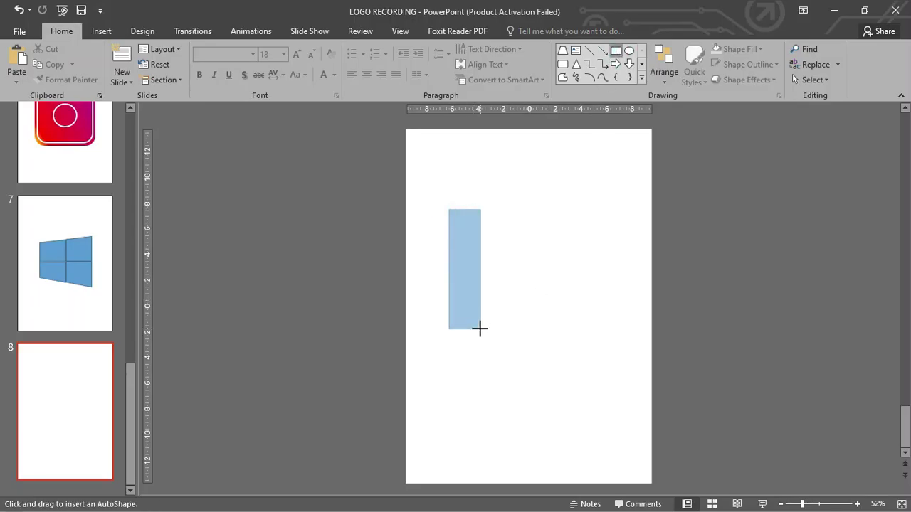
# Step: Rotate the new blue rectangle into a diagonal bar
pyautogui.moveTo(465, 197); pyautogui.dragTo(418, 199)
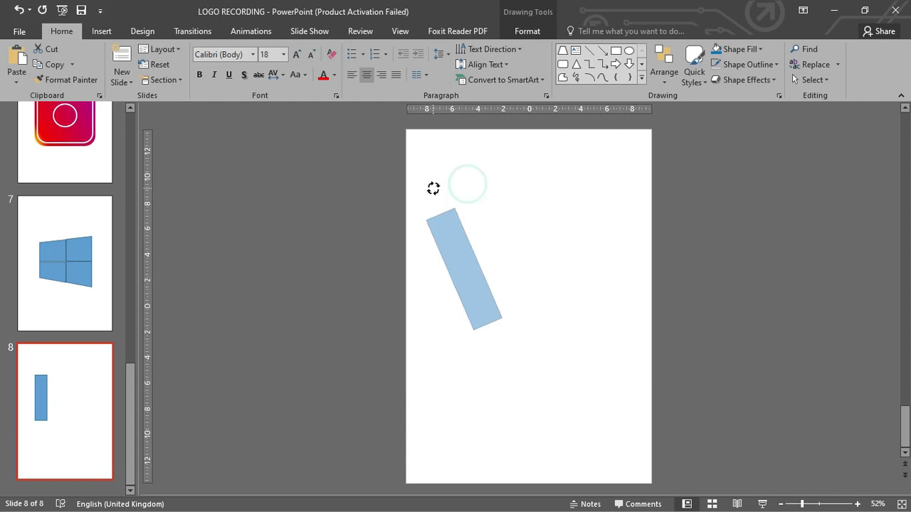
# Step: Duplicate the tilted bar into three bars and centre them horizontally on the slide
pyautogui.scroll(2, 442, 301)
pyautogui.moveTo(470, 367)
pyautogui.mouseDown()
pyautogui.moveTo(455, 358)
pyautogui.moveTo(481, 356)
pyautogui.mouseUp()
pyautogui.moveTo(454, 276); pyautogui.dragTo(404, 244)
pyautogui.hotkey('ctrl', 'd')
pyautogui.hotkey('ctrl', 'a')
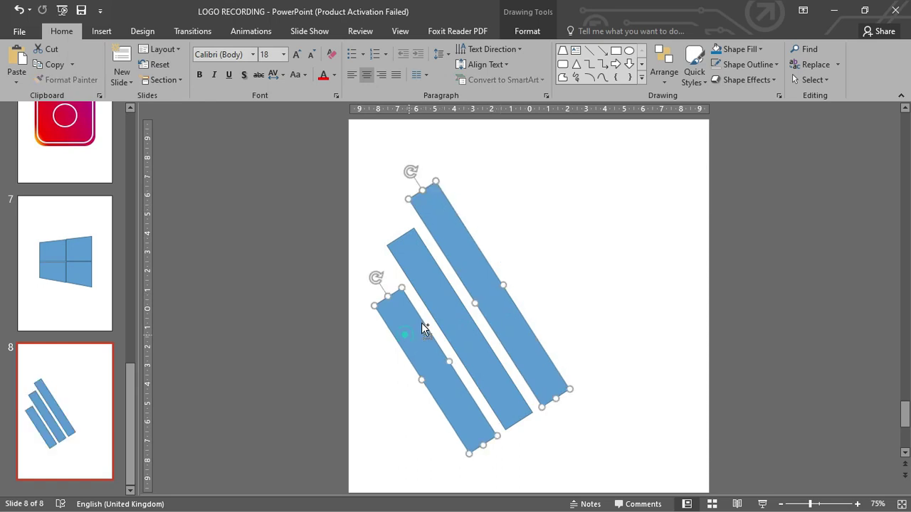
pyautogui.hotkey('ctrl', 'g')
pyautogui.click(528, 31)
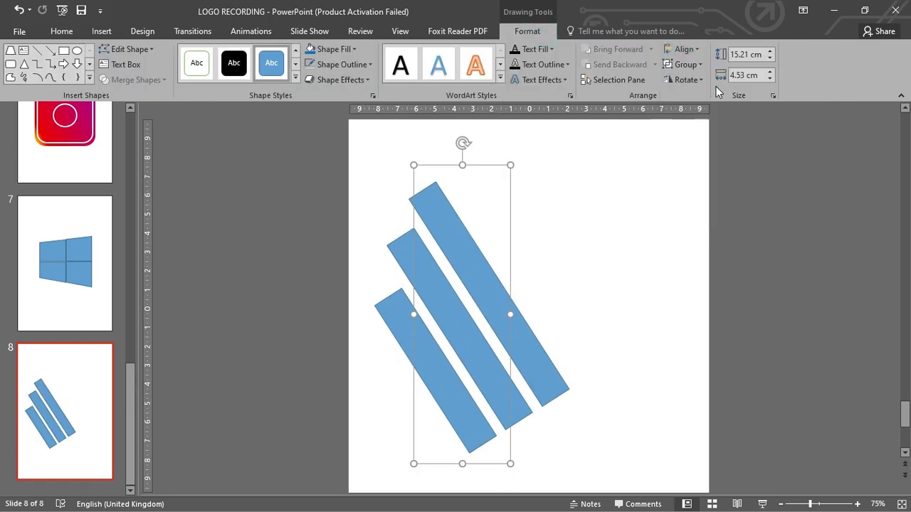
pyautogui.click(683, 49)
pyautogui.click(697, 76)
pyautogui.hotkey('ctrl', 'shift', 'g')
# Step: Draw a large rectangle across the bars' base and subtract it to trim each bar flat
pyautogui.click(619, 229)
pyautogui.click(616, 50)
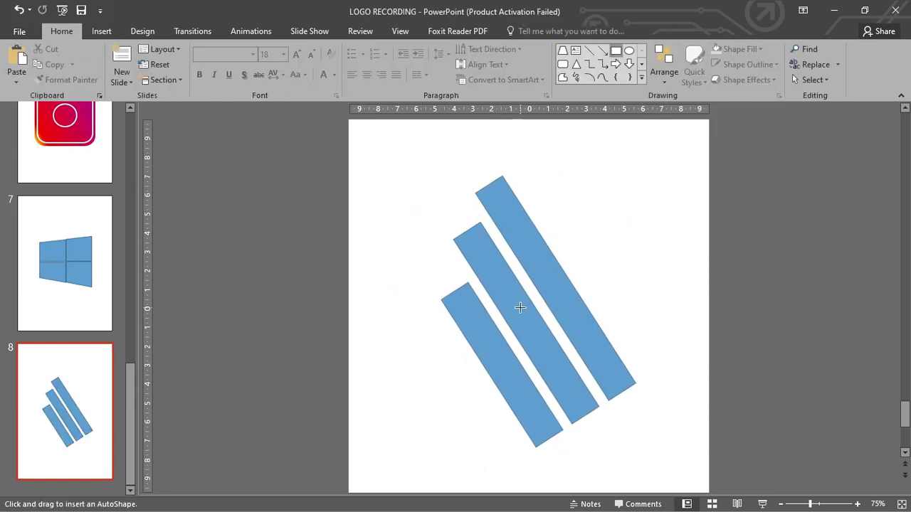
pyautogui.scroll(-2, 520, 308)
pyautogui.moveTo(415, 263); pyautogui.dragTo(696, 421)
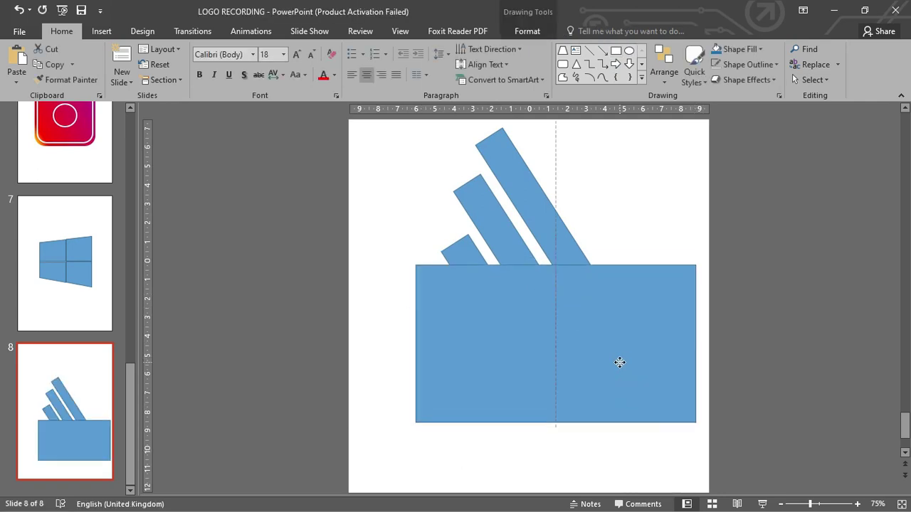
pyautogui.click(477, 231)
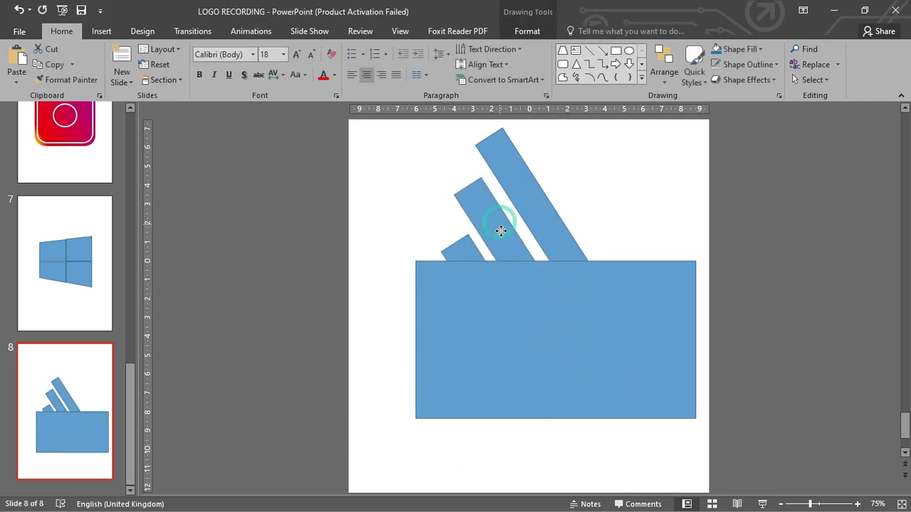
pyautogui.moveTo(511, 243); pyautogui.dragTo(543, 227)
pyautogui.click(464, 258)
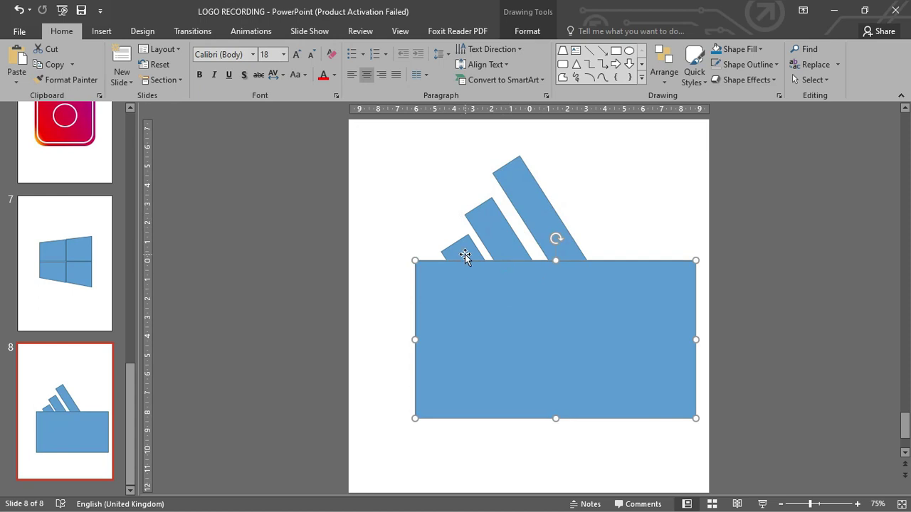
pyautogui.hotkey('ctrl', 'v')
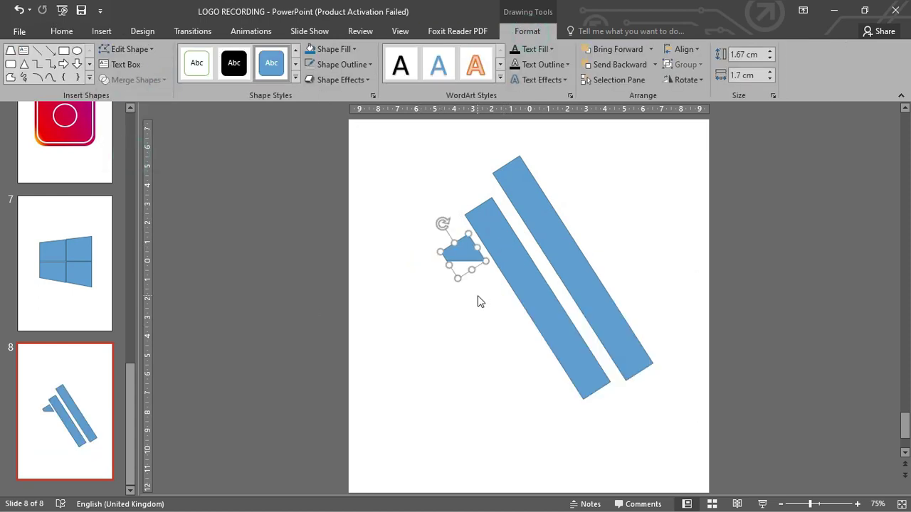
pyautogui.keyDown('shift'); pyautogui.click(476, 316); pyautogui.keyUp('shift')
pyautogui.click(135, 80)
pyautogui.keyDown('shift'); pyautogui.click(512, 213); pyautogui.keyUp('shift')
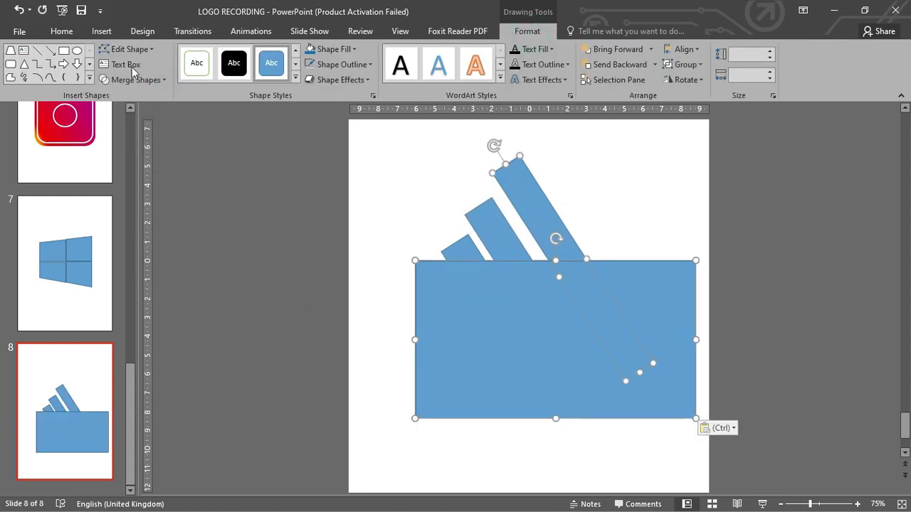
pyautogui.click(135, 80)
pyautogui.click(131, 163)
# Step: Fill the three trimmed bars black with no outline and group them into one logo
pyautogui.click(462, 249)
pyautogui.keyDown('shift'); pyautogui.click(498, 228); pyautogui.keyUp('shift')
pyautogui.keyDown('shift'); pyautogui.click(536, 205); pyautogui.keyUp('shift')
pyautogui.click(527, 31)
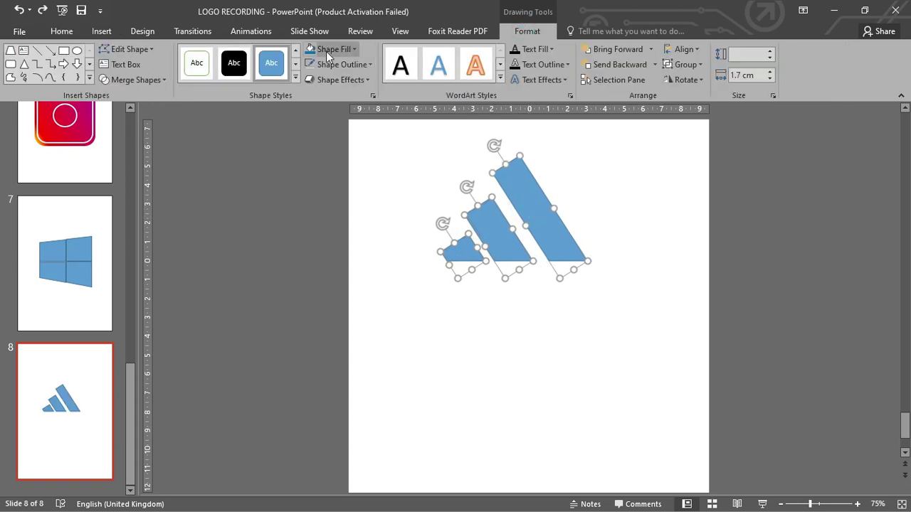
pyautogui.click(325, 49)
pyautogui.click(342, 64)
pyautogui.click(345, 206)
pyautogui.hotkey('ctrl', 'g')
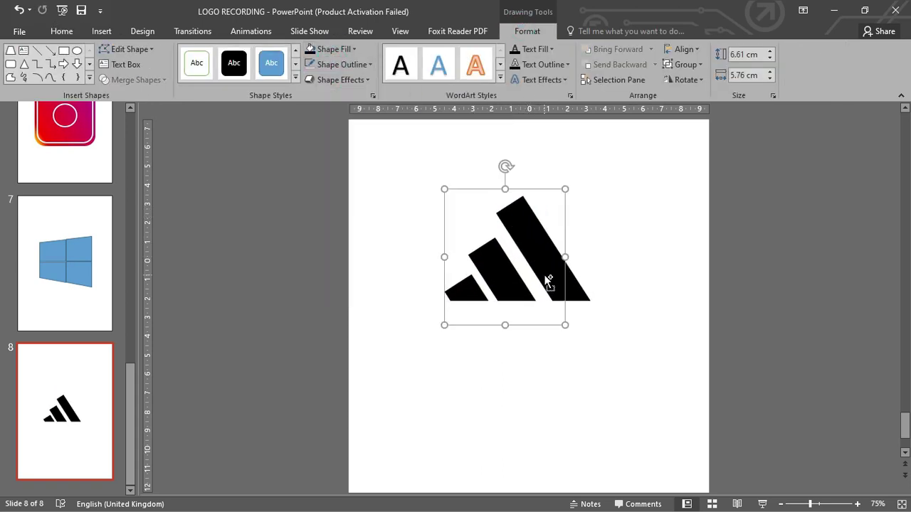
pyautogui.keyDown('ctrl'); pyautogui.scroll(3, 545, 269); pyautogui.keyUp('ctrl')
pyautogui.moveTo(545, 269); pyautogui.dragTo(553, 274)
pyautogui.click(451, 373)
# Step: Add a text box below the logo reading 'adidas', enlarged with wider letter spacing
pyautogui.moveTo(424, 328); pyautogui.dragTo(650, 398)
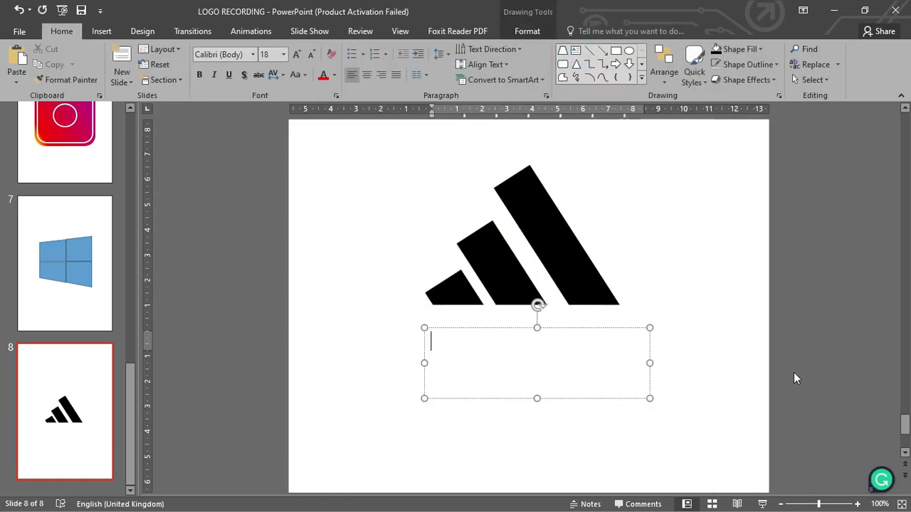
pyautogui.write('adid')
pyautogui.hotkey('ctrl', 'shift', '.')
pyautogui.hotkey('ctrl', 'shift', '.')
pyautogui.hotkey('ctrl', 'shift', '.')
pyautogui.click(277, 74)
pyautogui.click(292, 154)
# Step: Set 'adidas' to bold Century Gothic at 66 pt and ignore its spelling flag
pyautogui.click(252, 54)
pyautogui.scroll(-10, 235, 158)
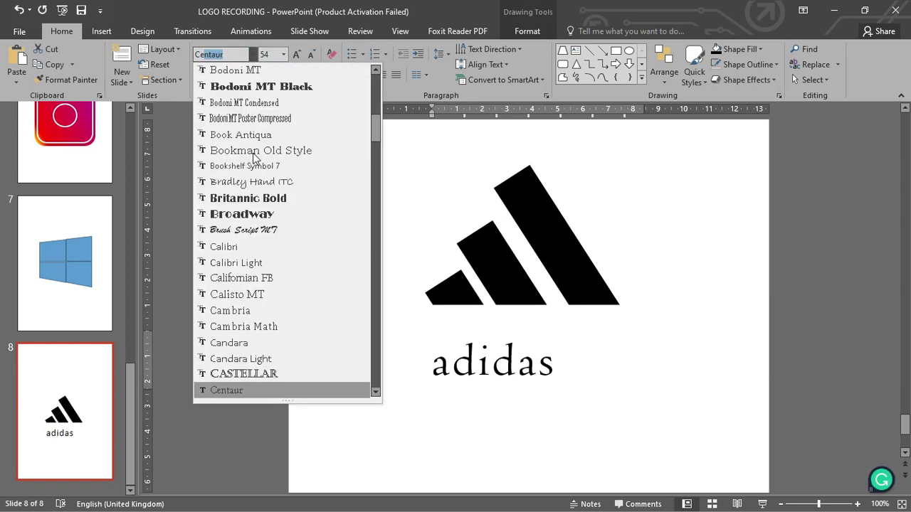
pyautogui.scroll(-2, 248, 214)
pyautogui.click(247, 318)
pyautogui.hotkey('ctrl', 'b')
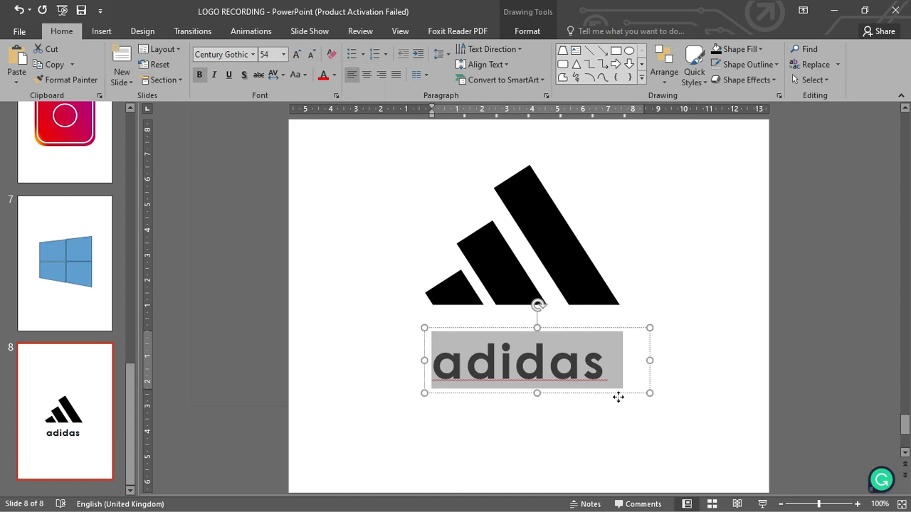
pyautogui.hotkey('ctrl', 'shift', '.')
pyautogui.hotkey('ctrl', 'shift', '.')
pyautogui.click(554, 381)
pyautogui.rightClick(553, 360)
pyautogui.click(578, 394)
pyautogui.keyDown('ctrl'); pyautogui.scroll(5, 550, 404); pyautogui.keyUp('ctrl')
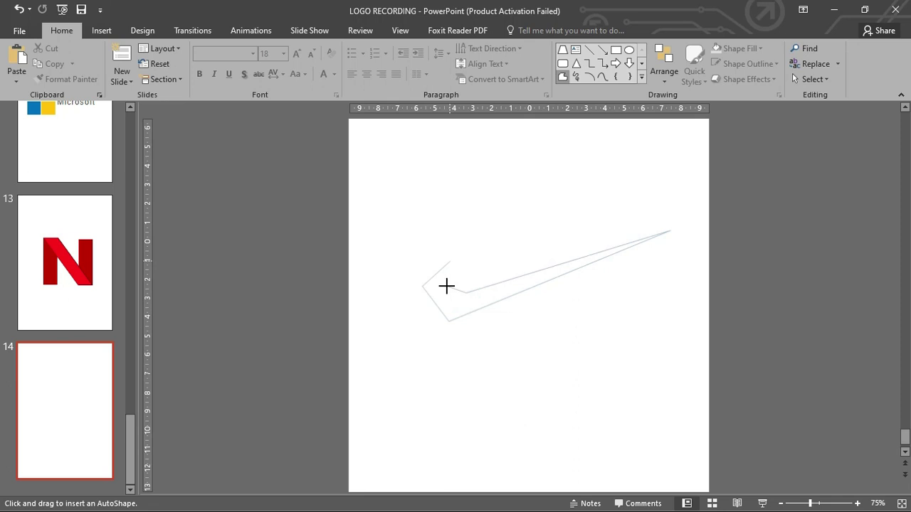
# Step: Close the freeform swoosh and use Edit Points to curve and smooth its edges
pyautogui.doubleClick(447, 264)
pyautogui.keyDown('ctrl'); pyautogui.scroll(12, 504, 325); pyautogui.keyUp('ctrl')
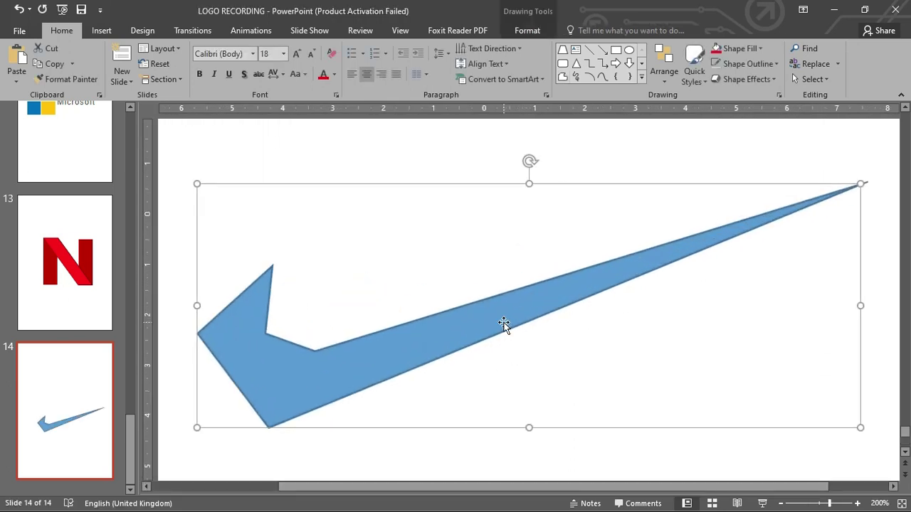
pyautogui.rightClick(318, 356)
pyautogui.click(317, 376)
pyautogui.moveTo(211, 393); pyautogui.dragTo(173, 386)
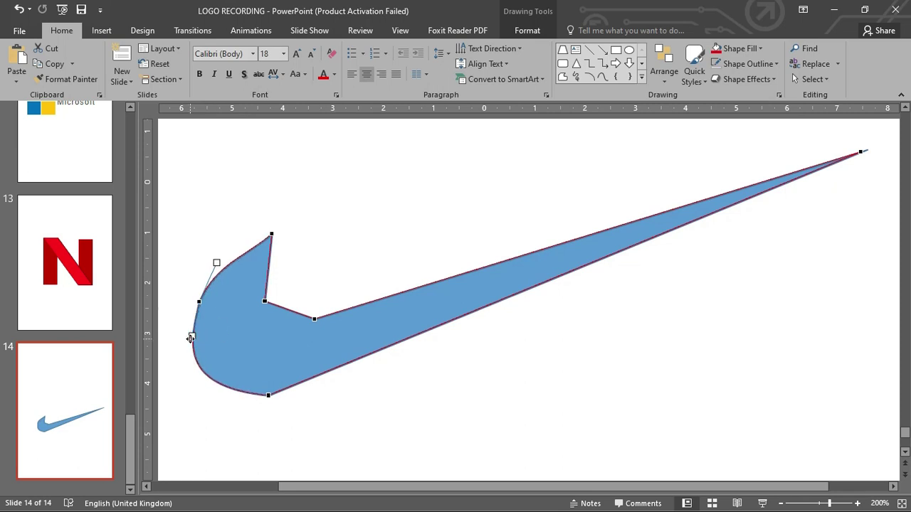
pyautogui.moveTo(295, 307); pyautogui.dragTo(287, 311)
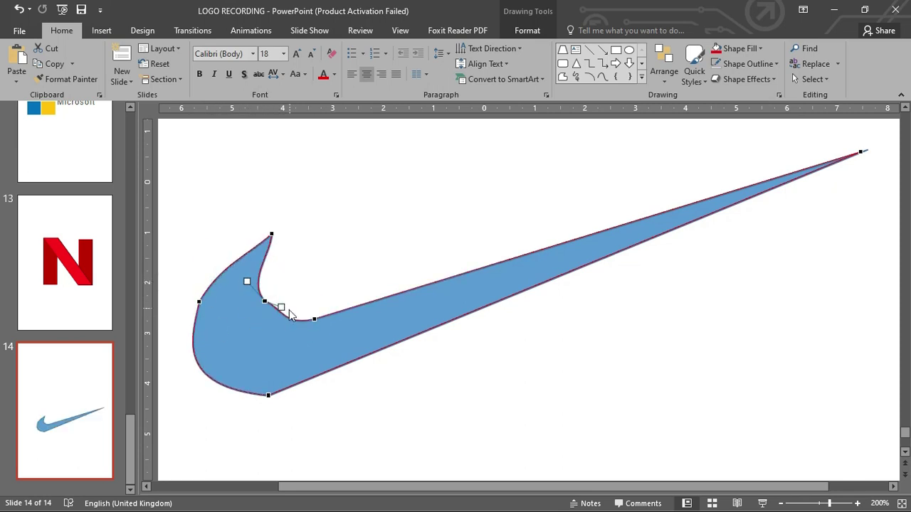
pyautogui.rightClick(267, 307)
pyautogui.click(258, 305)
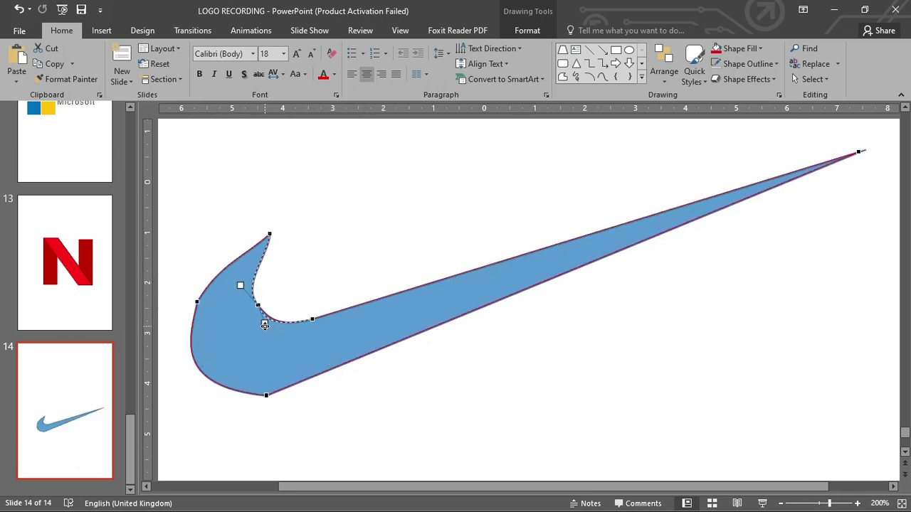
pyautogui.click(173, 385)
pyautogui.click(465, 316)
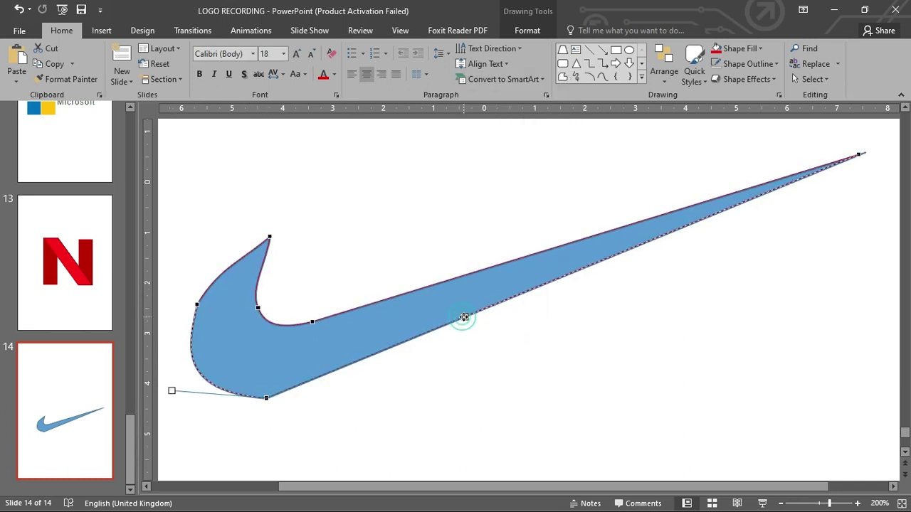
pyautogui.click(265, 398)
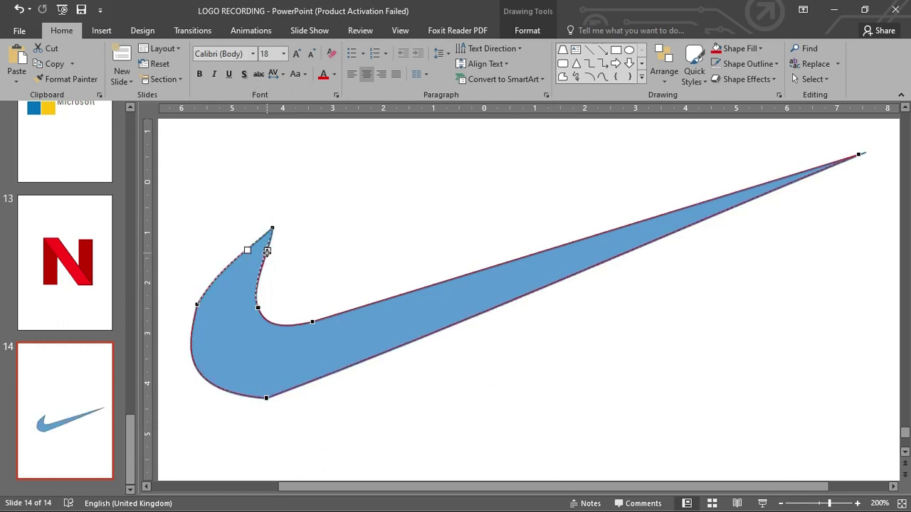
pyautogui.click(366, 291)
# Step: Fill the swoosh solid black and remove its outline
pyautogui.click(498, 341)
pyautogui.click(527, 30)
pyautogui.click(334, 48)
pyautogui.click(321, 93)
pyautogui.click(342, 63)
pyautogui.click(360, 209)
pyautogui.scroll(5, 624, 433)
pyautogui.scroll(-6, 618, 433)
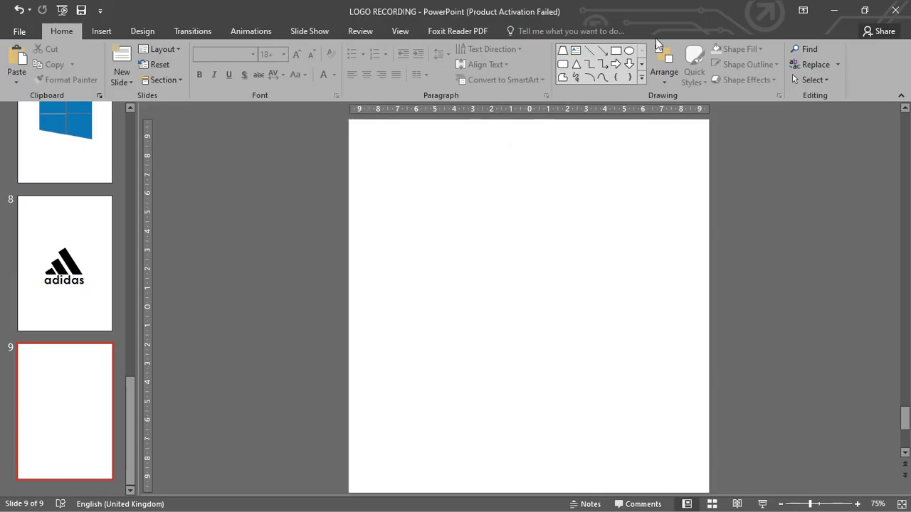
# Step: Make the half-circle head by subtracting a rectangle from an ellipse
pyautogui.moveTo(454, 160); pyautogui.dragTo(589, 254)
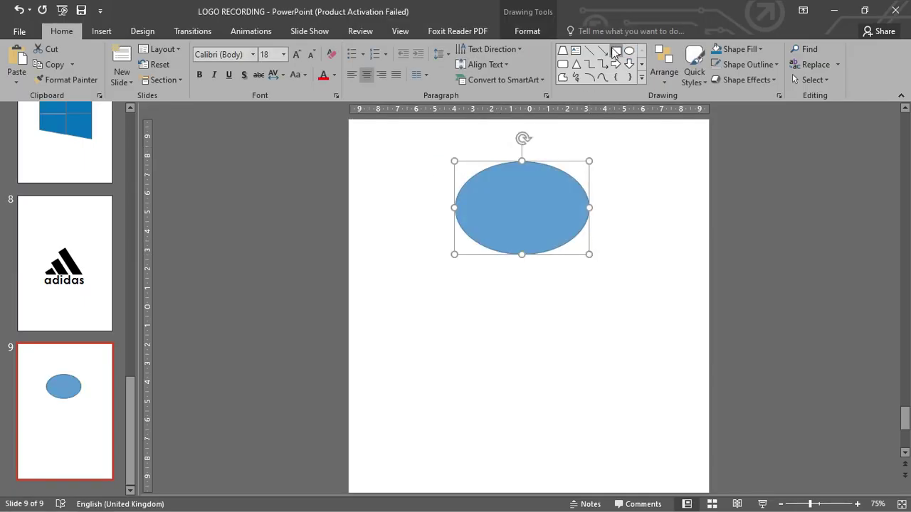
pyautogui.click(617, 50)
pyautogui.moveTo(424, 198); pyautogui.dragTo(605, 258)
pyautogui.keyDown('shift'); pyautogui.click(451, 252); pyautogui.keyUp('shift')
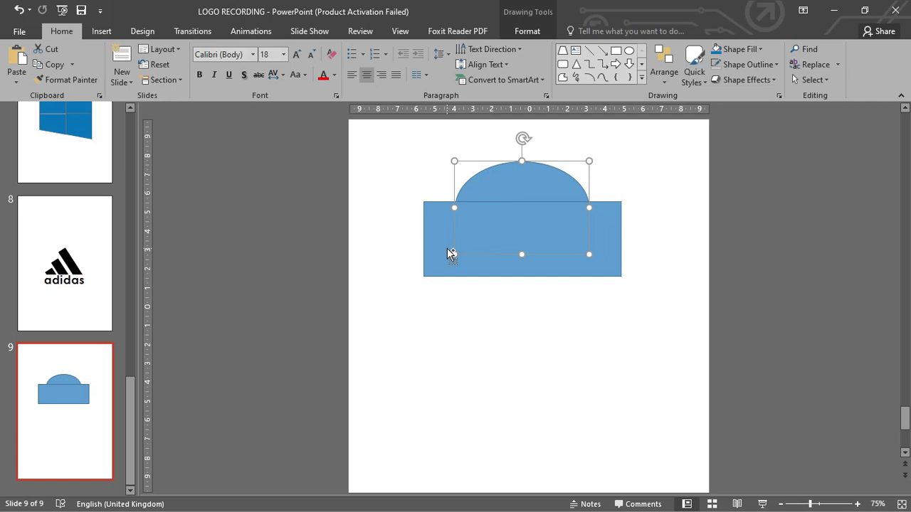
pyautogui.click(528, 31)
pyautogui.click(137, 93)
pyautogui.click(138, 166)
pyautogui.click(530, 236)
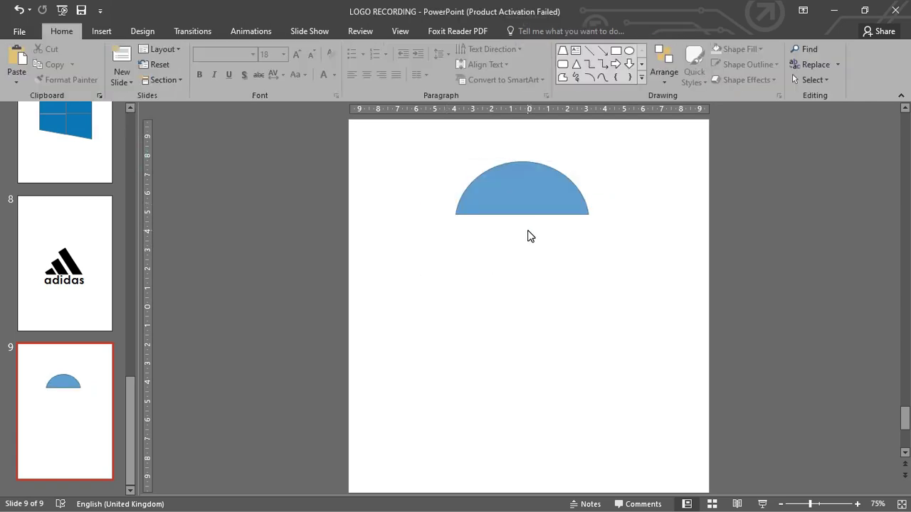
# Step: Draw a rounded-rectangle body below the head, square off its top, and stretch it taller
pyautogui.click(562, 63)
pyautogui.moveTo(456, 228); pyautogui.dragTo(588, 358)
pyautogui.click(615, 50)
pyautogui.moveTo(434, 215); pyautogui.dragTo(604, 273)
pyautogui.keyDown('shift'); pyautogui.click(523, 328); pyautogui.keyUp('shift')
pyautogui.click(527, 30)
pyautogui.click(136, 80)
pyautogui.click(142, 163)
pyautogui.moveTo(522, 320); pyautogui.dragTo(523, 334)
pyautogui.click(597, 143)
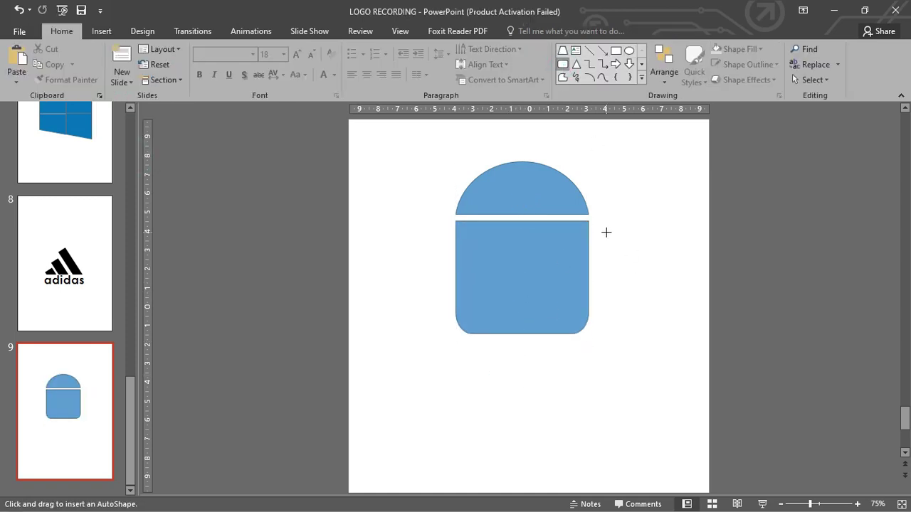
# Step: Add two rounded legs under the body and two rounded arms at its sides
pyautogui.moveTo(562, 369); pyautogui.dragTo(561, 378)
pyautogui.moveTo(502, 359); pyautogui.dragTo(501, 359)
pyautogui.keyDown('shift'); pyautogui.click(552, 352); pyautogui.keyUp('shift')
pyautogui.rightClick(555, 355)
pyautogui.press('Escape')
pyautogui.click(588, 355)
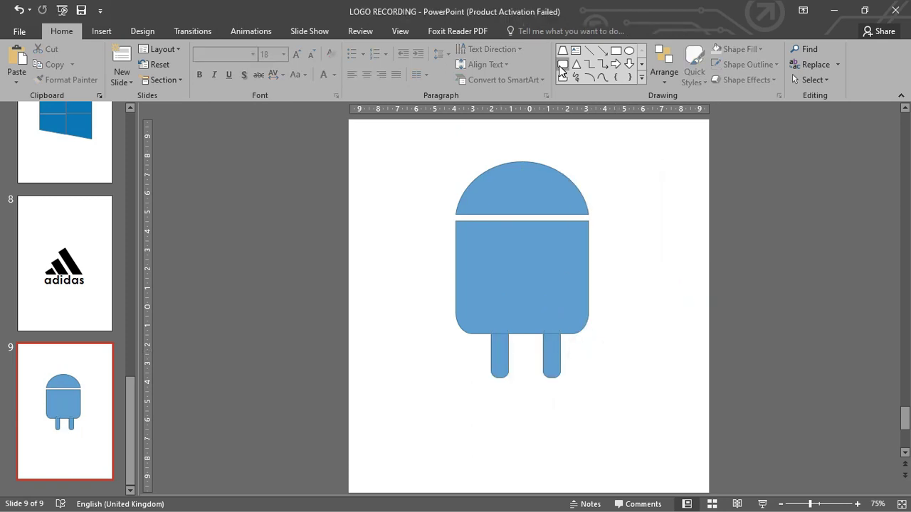
pyautogui.moveTo(608, 293); pyautogui.dragTo(613, 312)
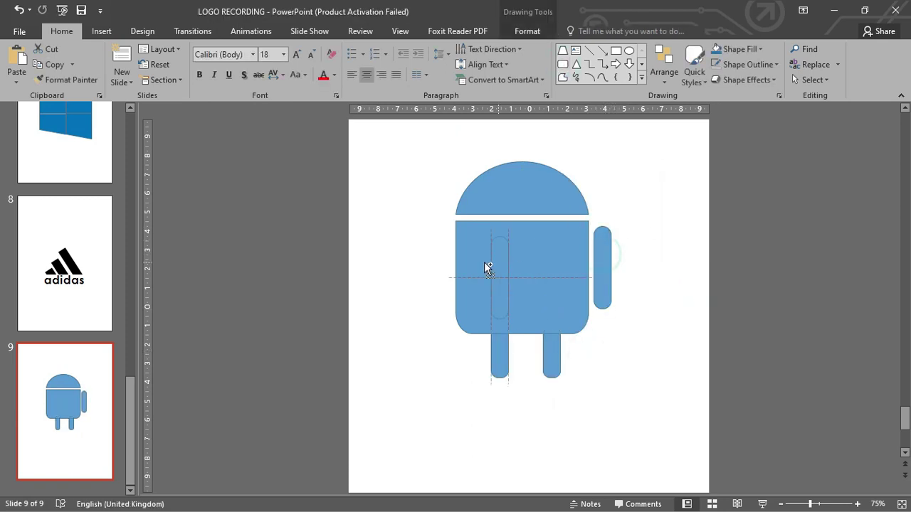
pyautogui.moveTo(442, 262); pyautogui.dragTo(441, 265)
pyautogui.click(637, 301)
# Step: Place two small circular eyes on the head
pyautogui.keyDown('ctrl'); pyautogui.scroll(3, 610, 299); pyautogui.keyUp('ctrl')
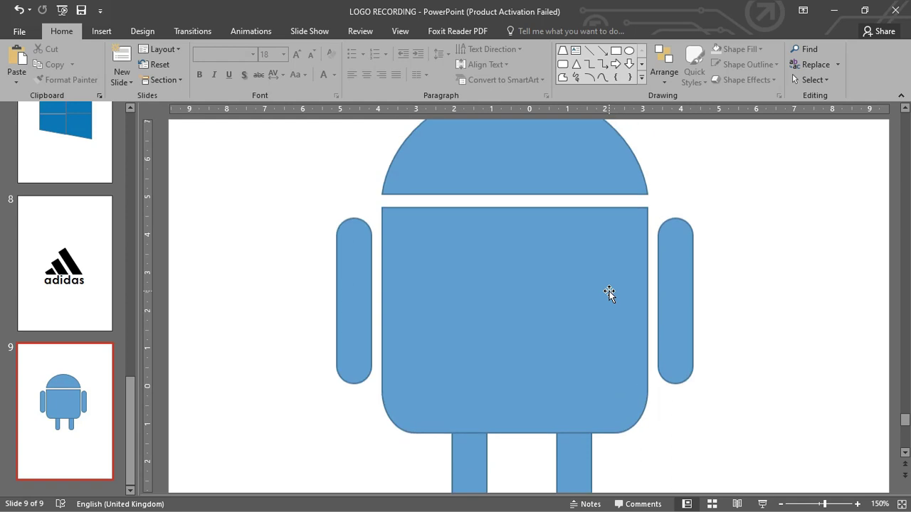
pyautogui.keyDown('ctrl'); pyautogui.scroll(2, 610, 294); pyautogui.keyUp('ctrl')
pyautogui.scroll(3, 610, 293)
pyautogui.moveTo(430, 190)
pyautogui.mouseDown()
pyautogui.moveTo(438, 200)
pyautogui.moveTo(586, 196)
pyautogui.mouseUp()
pyautogui.keyDown('shift'); pyautogui.click(432, 194); pyautogui.keyUp('shift')
pyautogui.click(343, 64)
# Step: Remove the eyes' outlines and draw a 3 pt antenna line at the head's top right
pyautogui.click(343, 206)
pyautogui.click(565, 232)
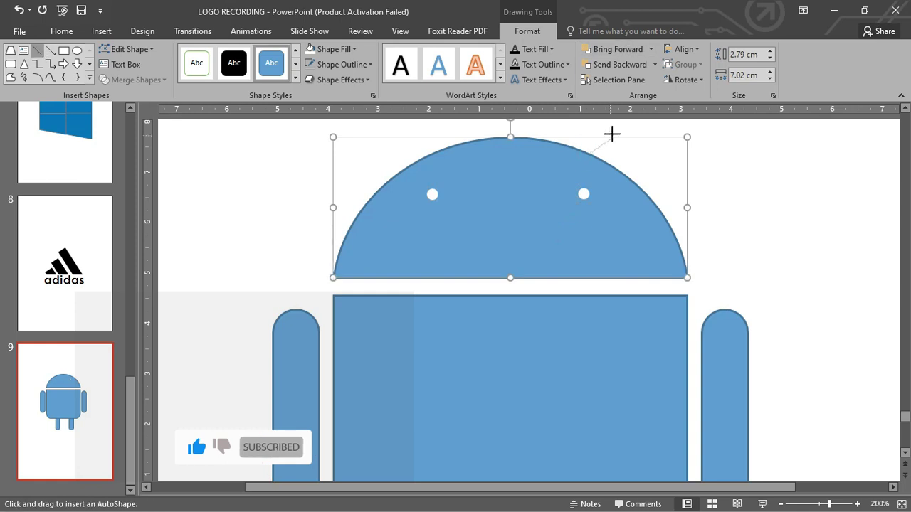
pyautogui.moveTo(606, 137); pyautogui.dragTo(618, 127)
pyautogui.click(340, 64)
pyautogui.moveTo(337, 257)
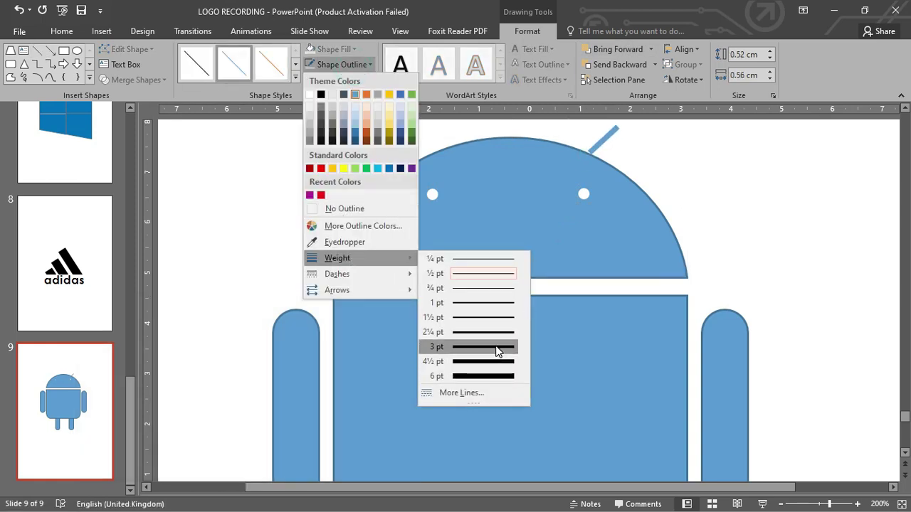
pyautogui.click(497, 347)
# Step: Select all robot parts, remove their outlines, and fill the robot bright green
pyautogui.scroll(1, 623, 158)
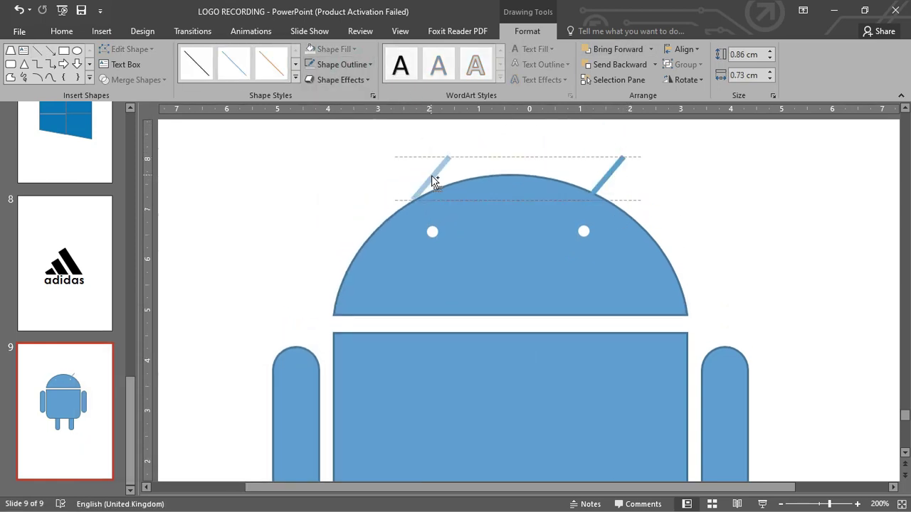
pyautogui.keyDown('shift'); pyautogui.click(580, 292); pyautogui.keyUp('shift')
pyautogui.scroll(-3, 579, 291)
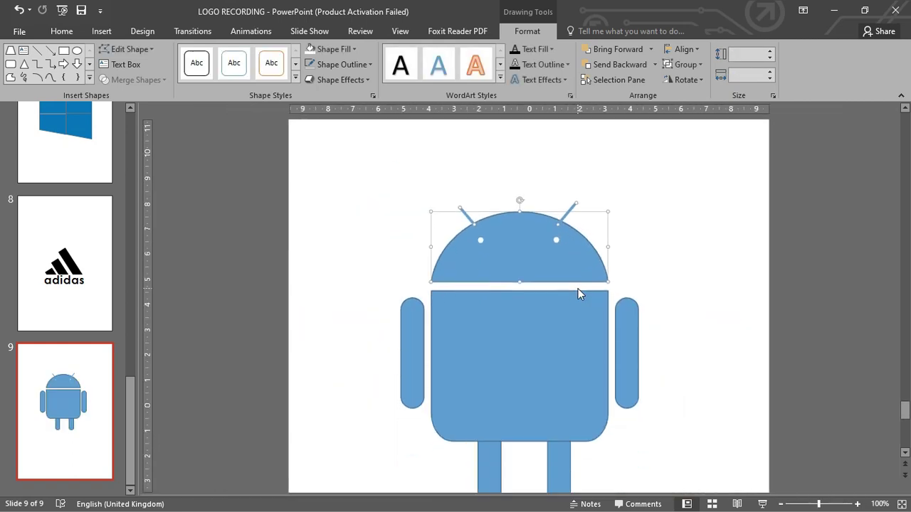
pyautogui.keyDown('shift'); pyautogui.click(543, 291); pyautogui.keyUp('shift')
pyautogui.keyDown('shift'); pyautogui.click(512, 343); pyautogui.keyUp('shift')
pyautogui.click(340, 64)
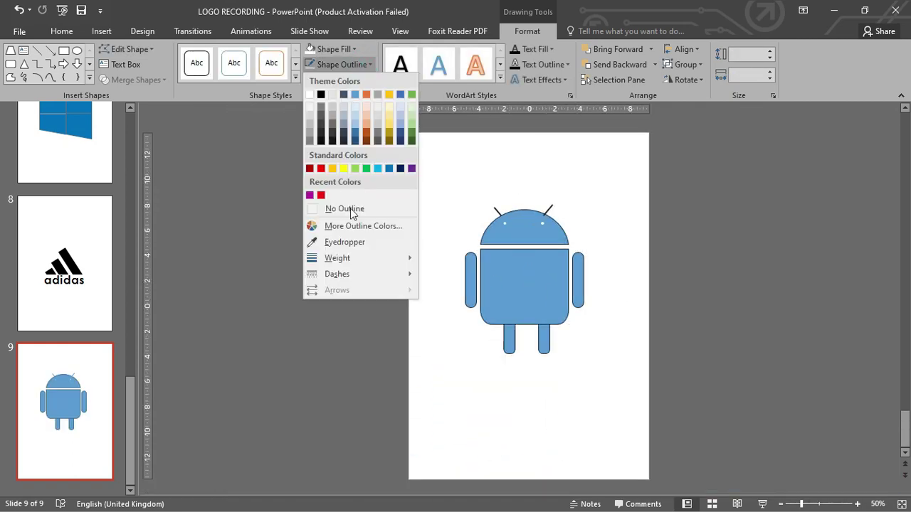
pyautogui.click(333, 48)
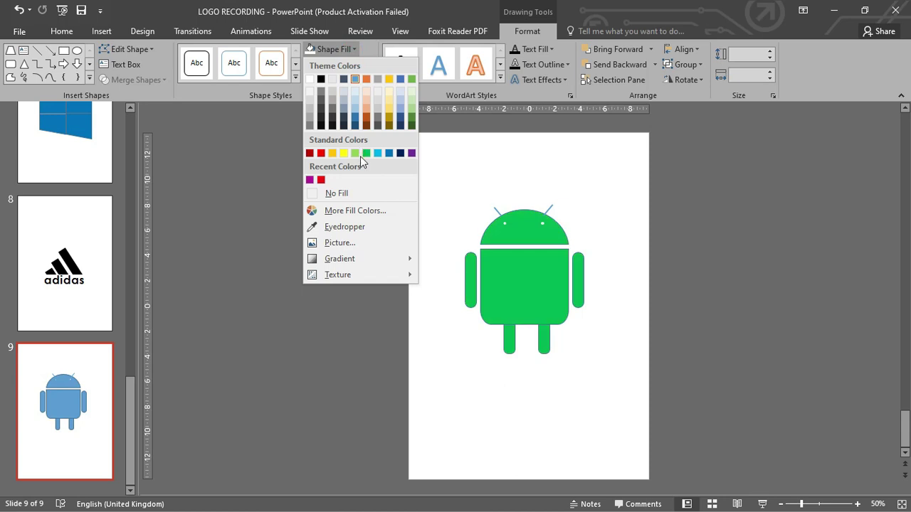
pyautogui.click(366, 153)
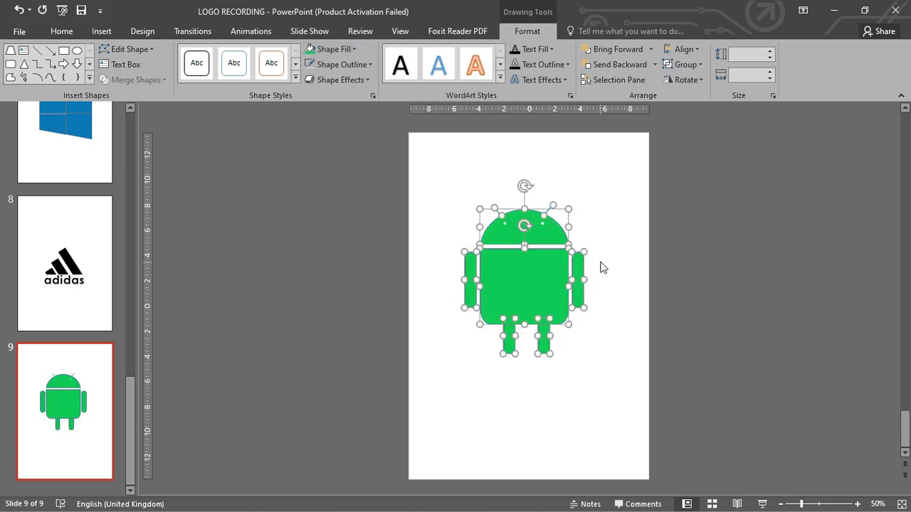
pyautogui.click(573, 166)
# Step: Colour both antennas green, then draw a long rounded bar on slide 11 for Spotify
pyautogui.keyDown('shift'); pyautogui.click(534, 271); pyautogui.keyUp('shift')
pyautogui.keyDown('shift'); pyautogui.click(584, 268); pyautogui.keyUp('shift')
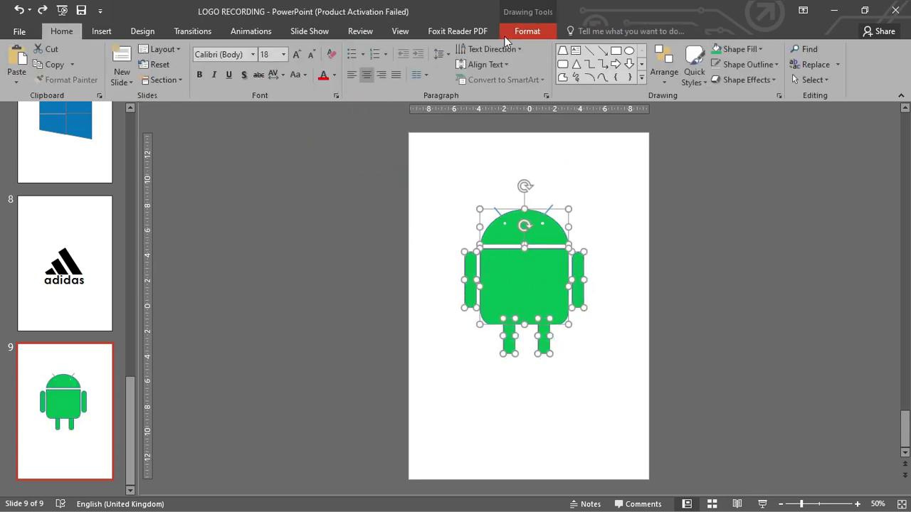
pyautogui.click(527, 31)
pyautogui.click(341, 64)
pyautogui.click(346, 207)
pyautogui.click(547, 205)
pyautogui.click(527, 31)
pyautogui.click(342, 64)
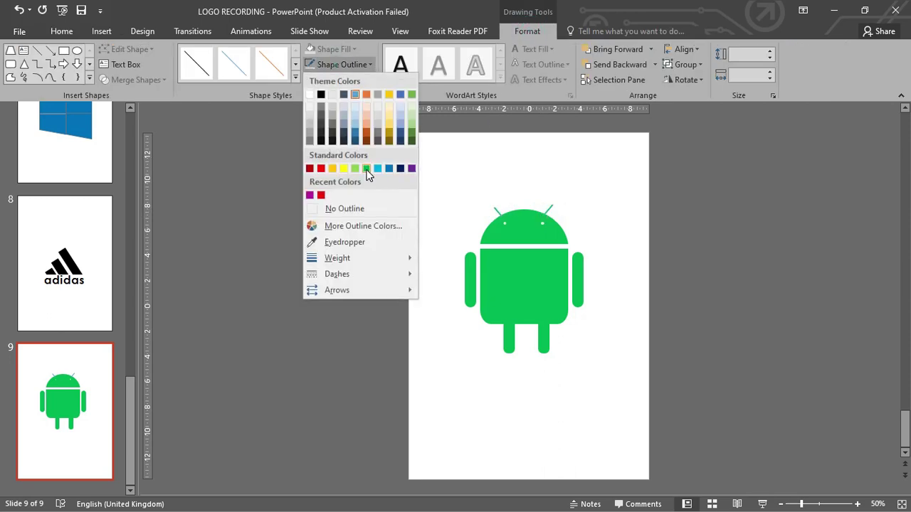
pyautogui.click(366, 168)
pyautogui.click(562, 285)
pyautogui.keyDown('ctrl'); pyautogui.scroll(2, 560, 322); pyautogui.keyUp('ctrl')
pyautogui.keyDown('ctrl'); pyautogui.scroll(1, 559, 319); pyautogui.keyUp('ctrl')
pyautogui.keyDown('ctrl'); pyautogui.scroll(-2, 558, 317); pyautogui.keyUp('ctrl')
pyautogui.keyDown('ctrl'); pyautogui.scroll(1, 557, 318); pyautogui.keyUp('ctrl')
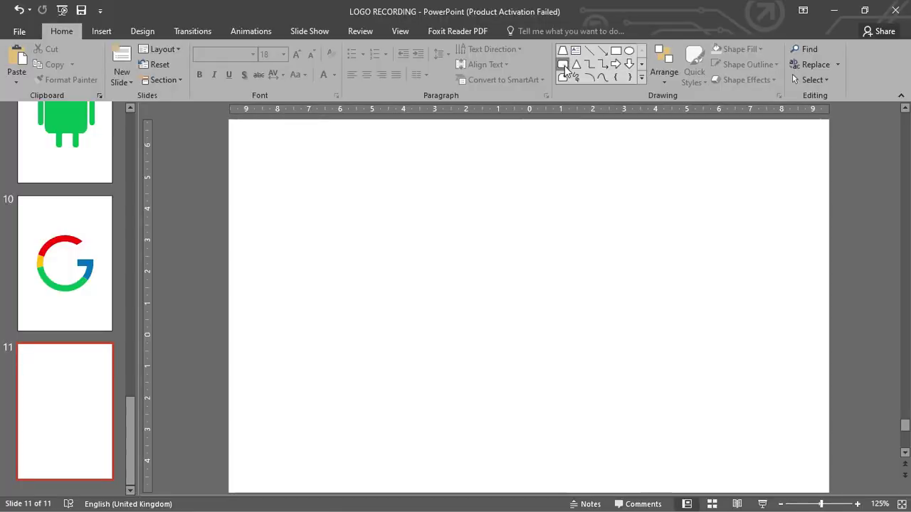
pyautogui.moveTo(349, 240); pyautogui.dragTo(743, 270)
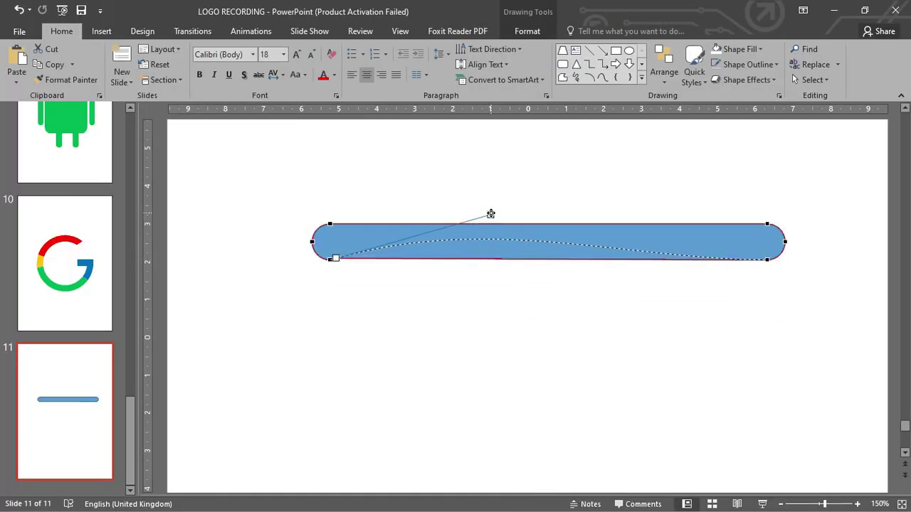
# Step: Edit the rounded bar's points so both edges curve upward into an arc
pyautogui.click(767, 259)
pyautogui.moveTo(627, 240); pyautogui.dragTo(623, 192)
pyautogui.moveTo(451, 149); pyautogui.dragTo(450, 149)
pyautogui.click(571, 237)
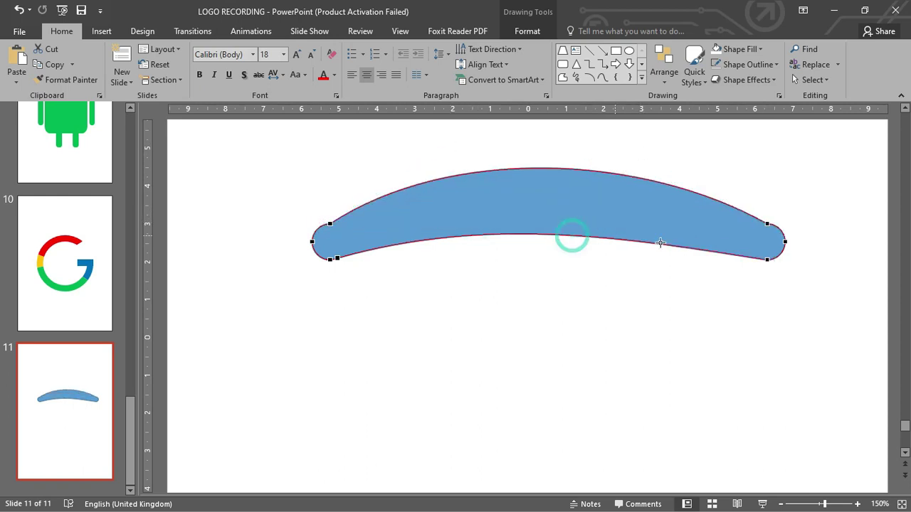
pyautogui.moveTo(629, 225); pyautogui.dragTo(649, 182)
pyautogui.moveTo(488, 211); pyautogui.dragTo(427, 156)
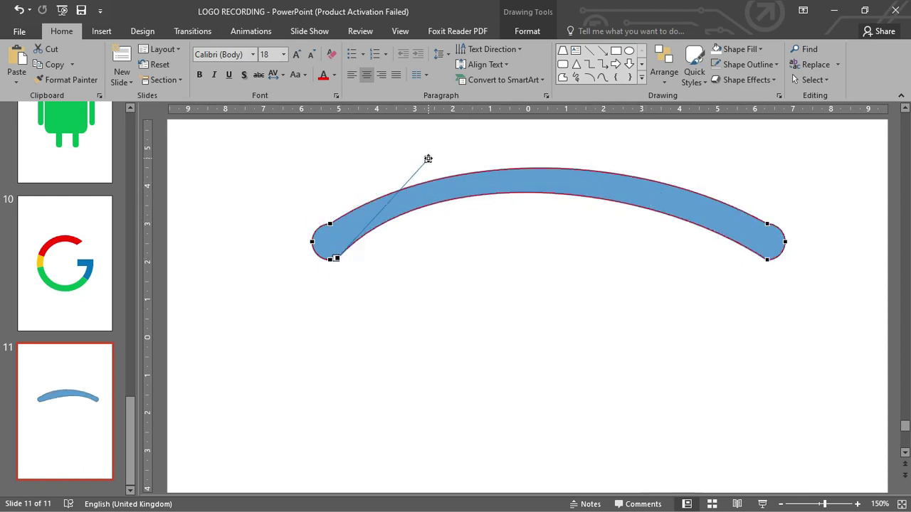
pyautogui.click(531, 273)
# Step: Duplicate the arc into three stacked arcs, narrowing the lower one and widening the top
pyautogui.click(557, 244)
pyautogui.scroll(-5, 549, 286)
pyautogui.moveTo(549, 286); pyautogui.dragTo(553, 338)
pyautogui.moveTo(433, 366); pyautogui.dragTo(458, 366)
pyautogui.click(549, 281)
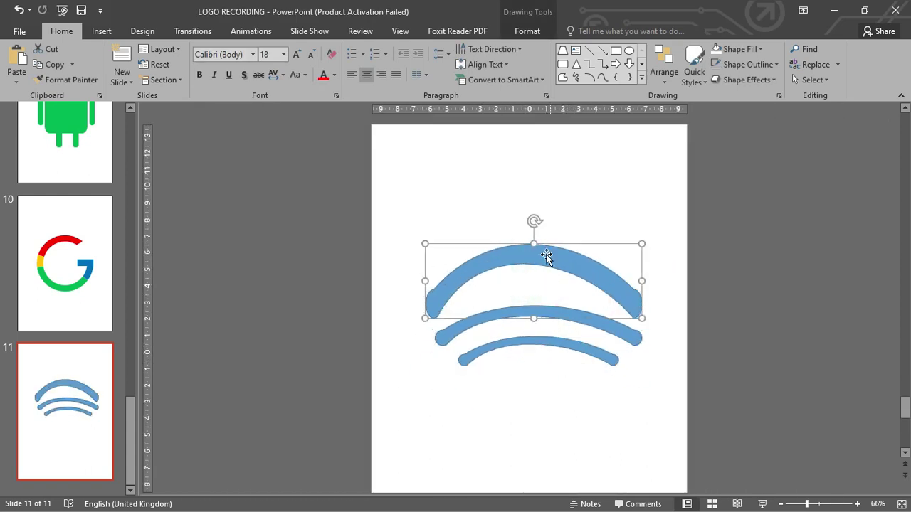
pyautogui.moveTo(636, 291); pyautogui.dragTo(627, 289)
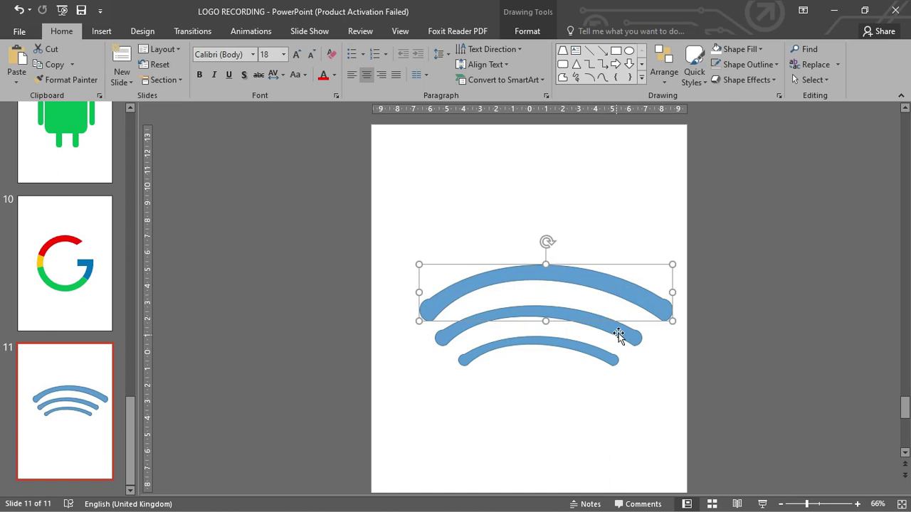
# Step: Centre the top, middle and bottom arcs horizontally on the slide
pyautogui.click(527, 31)
pyautogui.click(684, 49)
pyautogui.click(704, 82)
pyautogui.moveTo(620, 329); pyautogui.dragTo(555, 330)
pyautogui.click(684, 49)
pyautogui.click(705, 82)
pyautogui.click(594, 351)
pyautogui.click(683, 49)
pyautogui.click(705, 81)
pyautogui.click(538, 192)
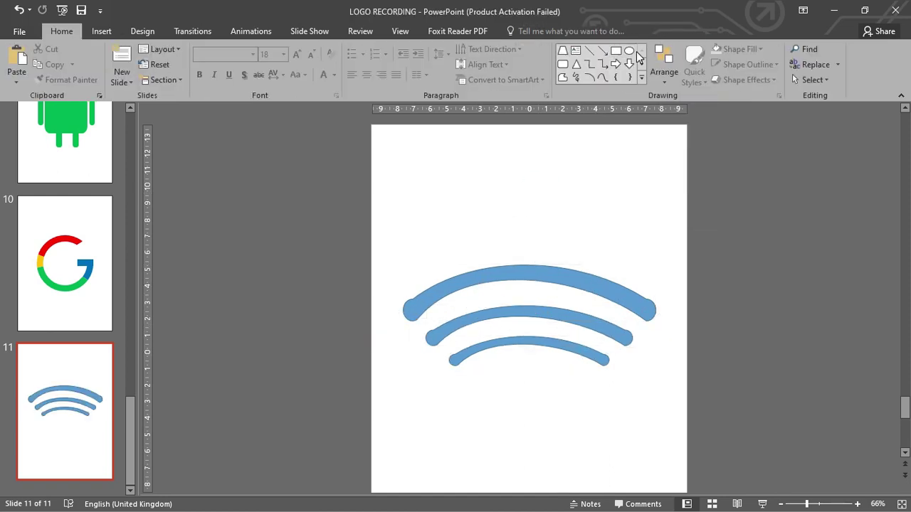
# Step: Draw a large circle over the arcs, send it to back and fill it green
pyautogui.moveTo(382, 142); pyautogui.dragTo(676, 437)
pyautogui.rightClick(576, 119)
pyautogui.click(618, 259)
pyautogui.click(353, 49)
pyautogui.click(317, 178)
pyautogui.click(482, 232)
# Step: Fill the arcs white and remove the circle's outline
pyautogui.click(354, 49)
pyautogui.click(311, 69)
pyautogui.click(515, 169)
pyautogui.click(342, 64)
pyautogui.click(340, 208)
# Step: Centre the green circle and the arcs vertically on the slide
pyautogui.click(684, 49)
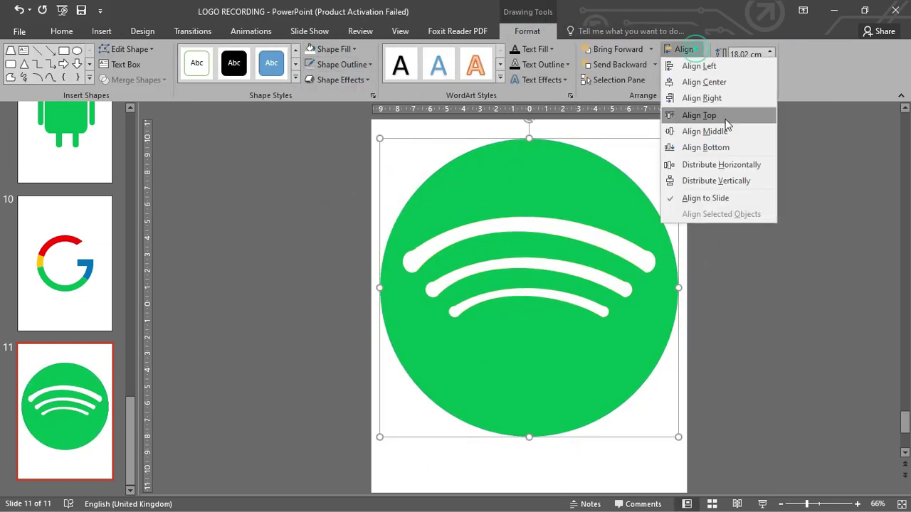
pyautogui.click(702, 200)
pyautogui.click(580, 242)
pyautogui.click(683, 49)
pyautogui.click(709, 130)
pyautogui.click(690, 195)
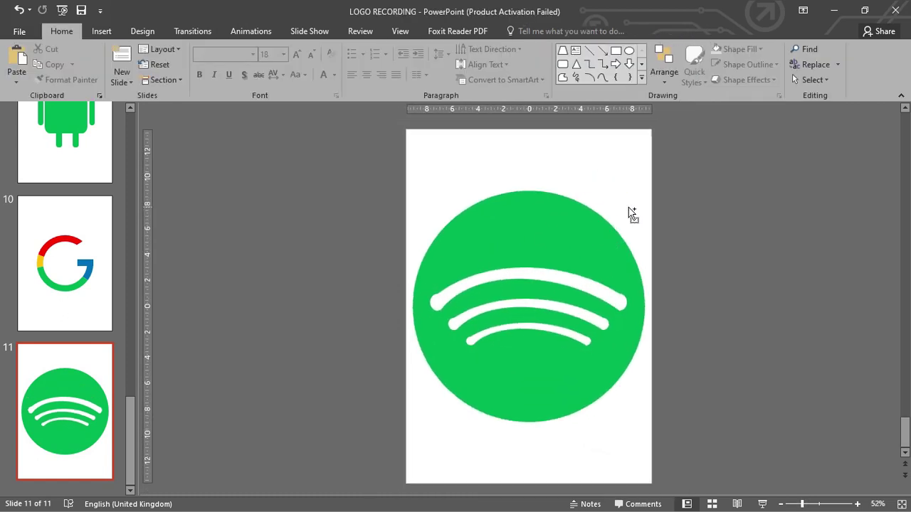
pyautogui.scroll(-1, 629, 212)
pyautogui.click(575, 50)
# Step: Add a text box reading 'spotify' at 88 pt just below the logo
pyautogui.moveTo(407, 420); pyautogui.dragTo(657, 457)
pyautogui.write('spotify')
pyautogui.hotkey('ctrl', 'a')
pyautogui.hotkey('ctrl', 'shift', '.')
pyautogui.hotkey('ctrl', 'shift', '.')
pyautogui.hotkey('ctrl', 'shift', '.')
pyautogui.moveTo(577, 468); pyautogui.dragTo(608, 442)
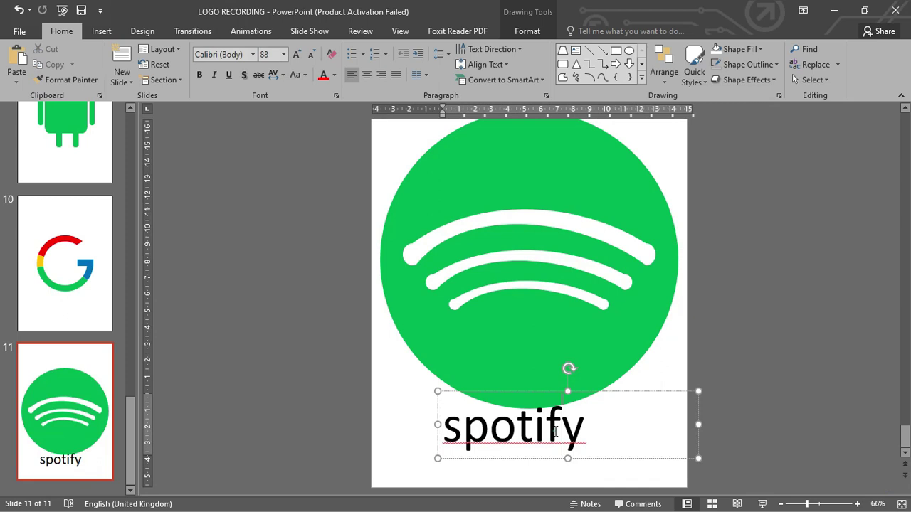
# Step: Make the 'spotify' text bold Century Gothic, fit the box, and ignore its spelling flag
pyautogui.click(253, 54)
pyautogui.click(227, 116)
pyautogui.hotkey('ctrl', 'b')
pyautogui.moveTo(697, 431); pyautogui.dragTo(621, 434)
pyautogui.rightClick(604, 459)
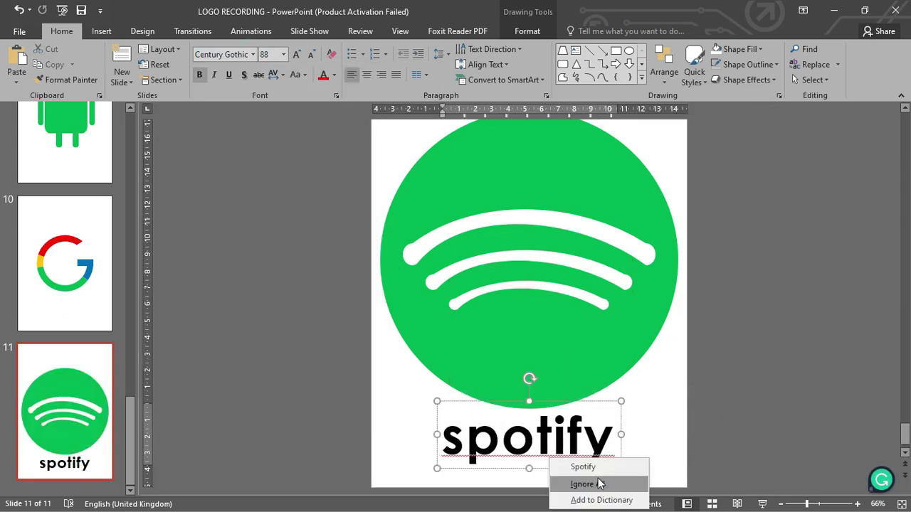
pyautogui.click(570, 482)
# Step: Set the 'spotify' text fill to green
pyautogui.click(527, 32)
pyautogui.click(532, 214)
pyautogui.click(642, 383)
pyautogui.scroll(3, 607, 383)
pyautogui.scroll(-5, 607, 382)
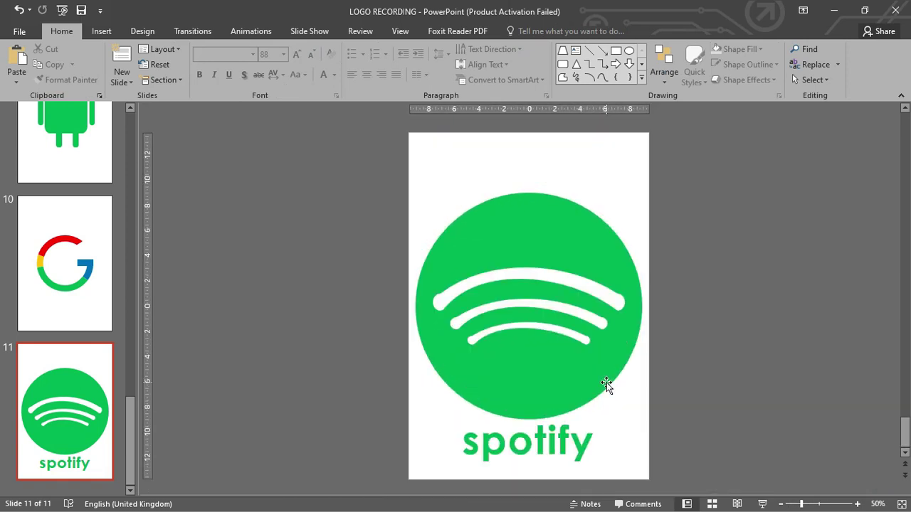